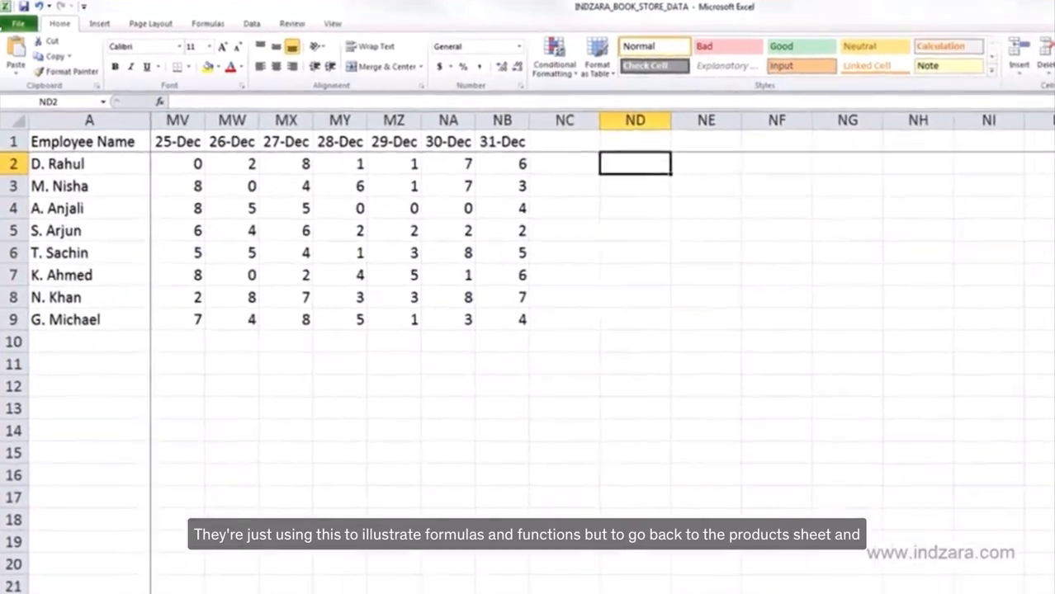
- Add a "Sales Price" header in the column next to Margin on the products sheet
click(925, 162)
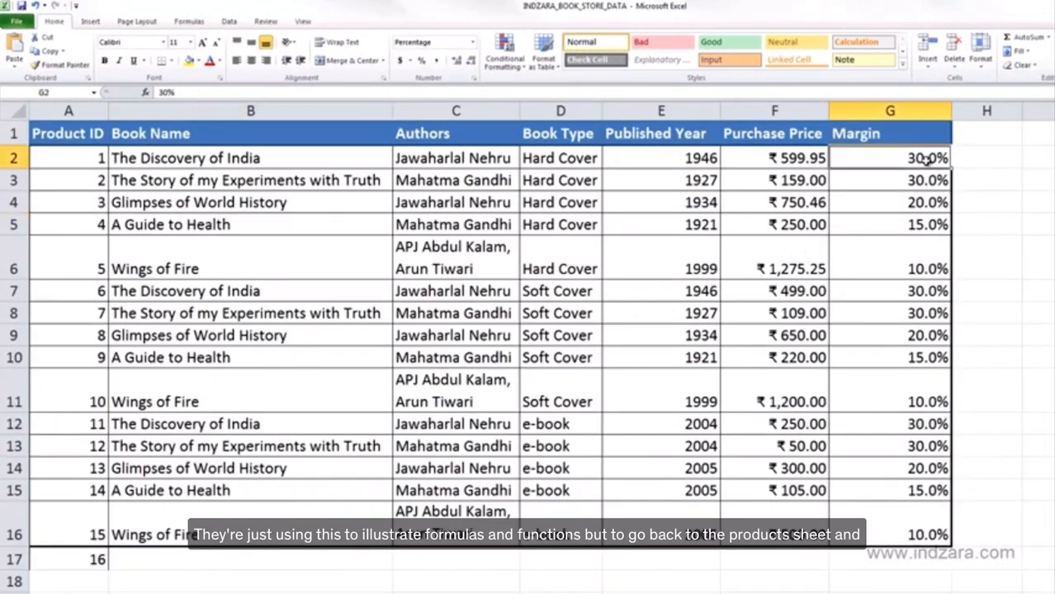
scroll(528, 347, down, 2)
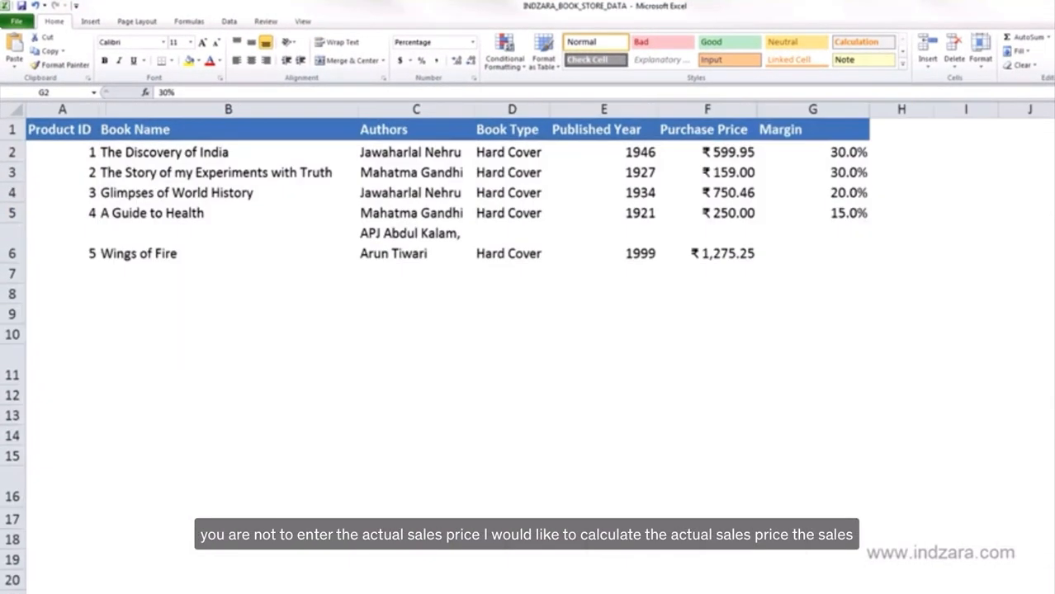
click(899, 155)
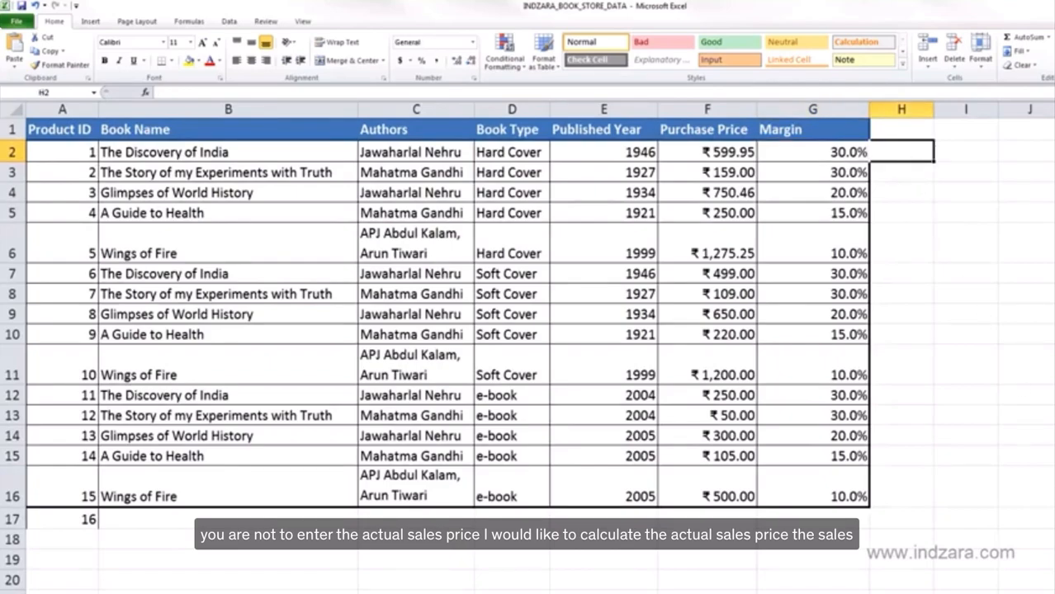
scroll(930, 258, down, 1)
click(842, 132)
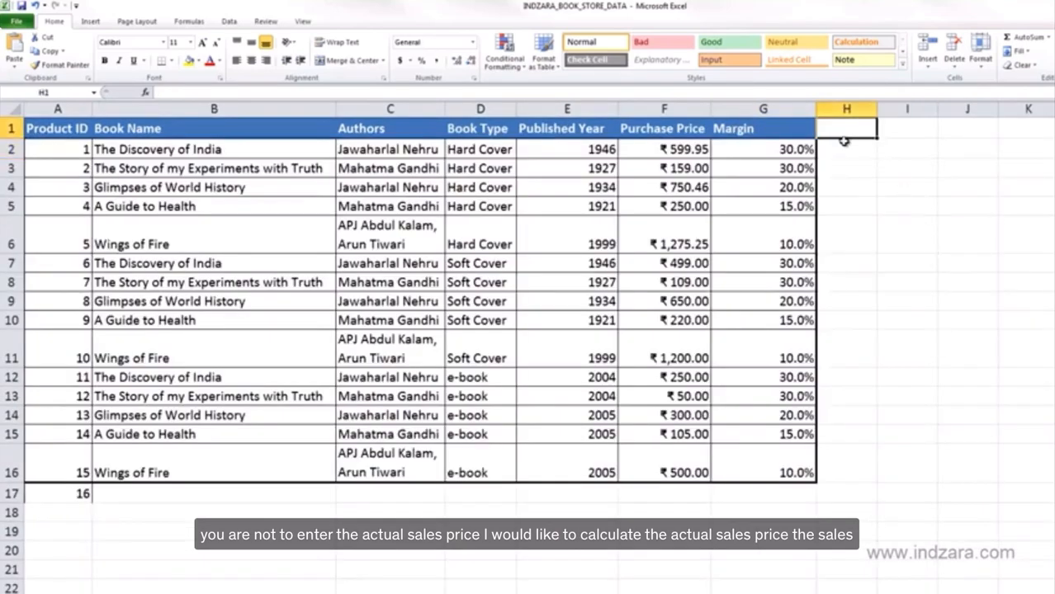
text(Sales Pr)
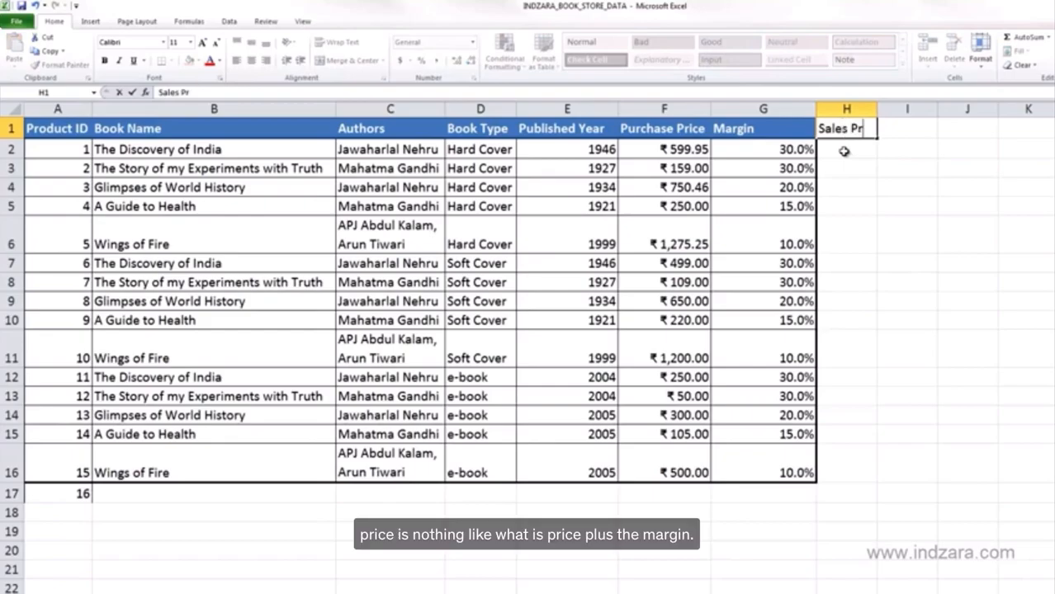
text(ice)
key(Return)
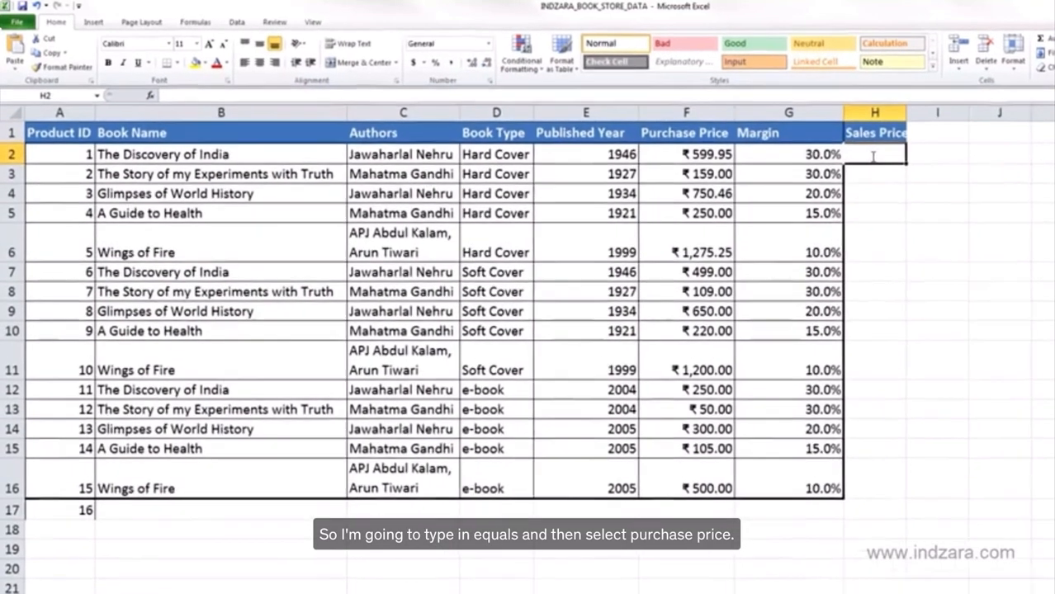
- Calculate the first book's sales price with the formula =F2+(G2*F2) and widen the new column
text(=)
click(758, 164)
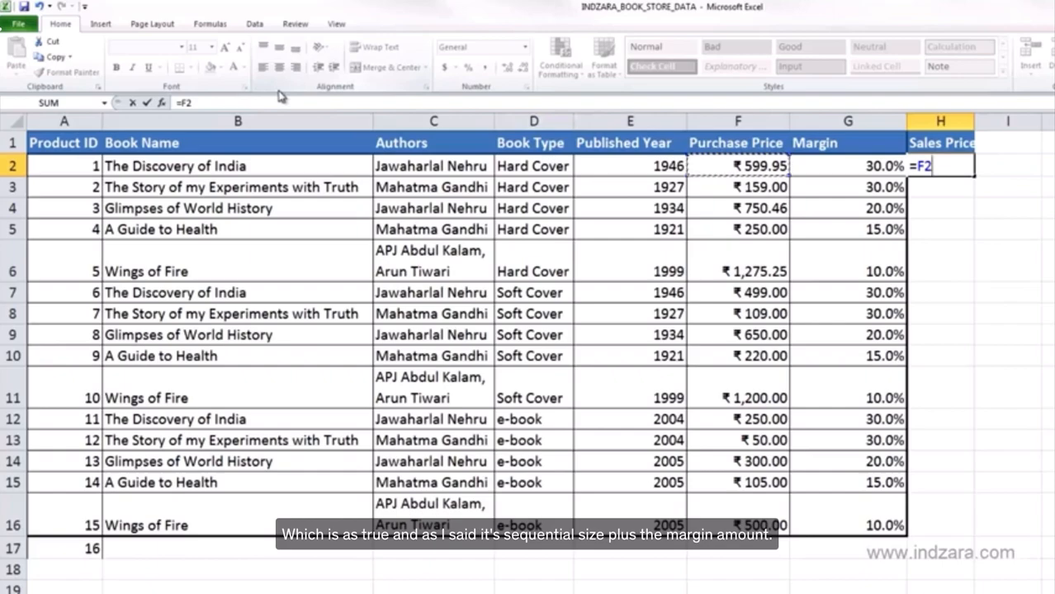
text(+()
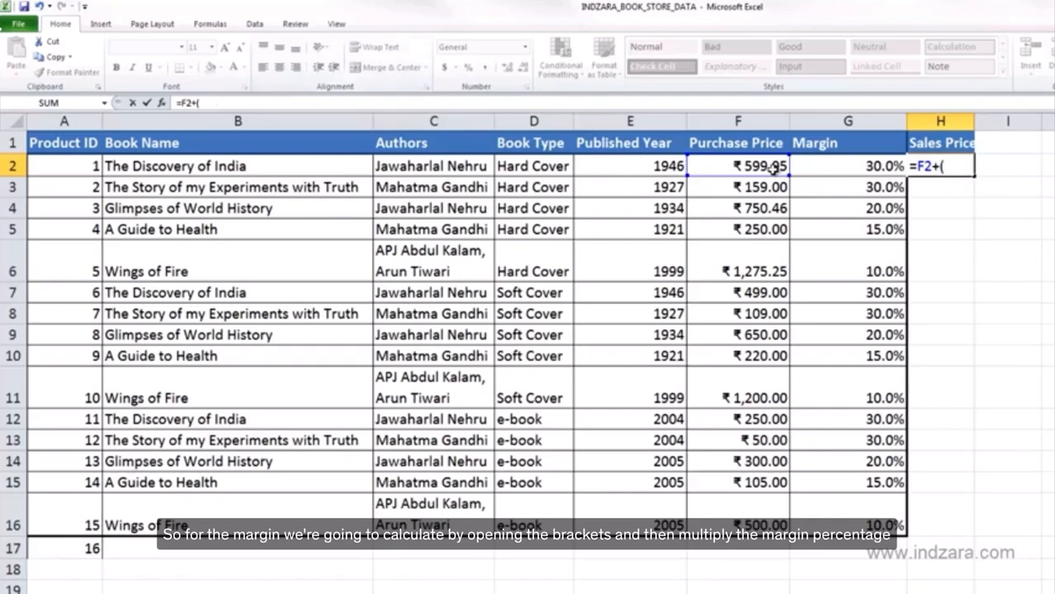
click(807, 166)
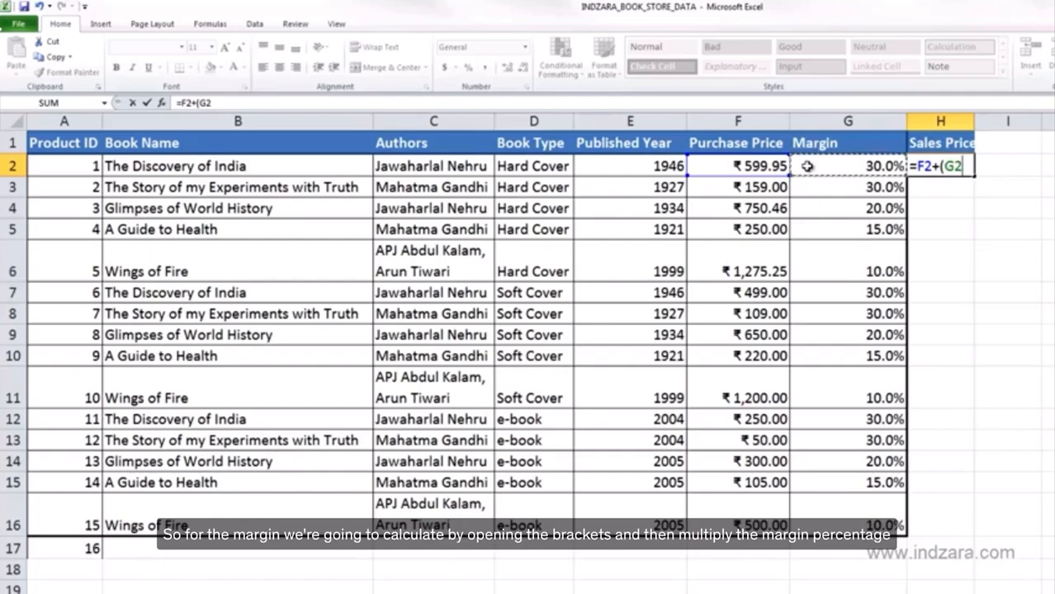
text(*)
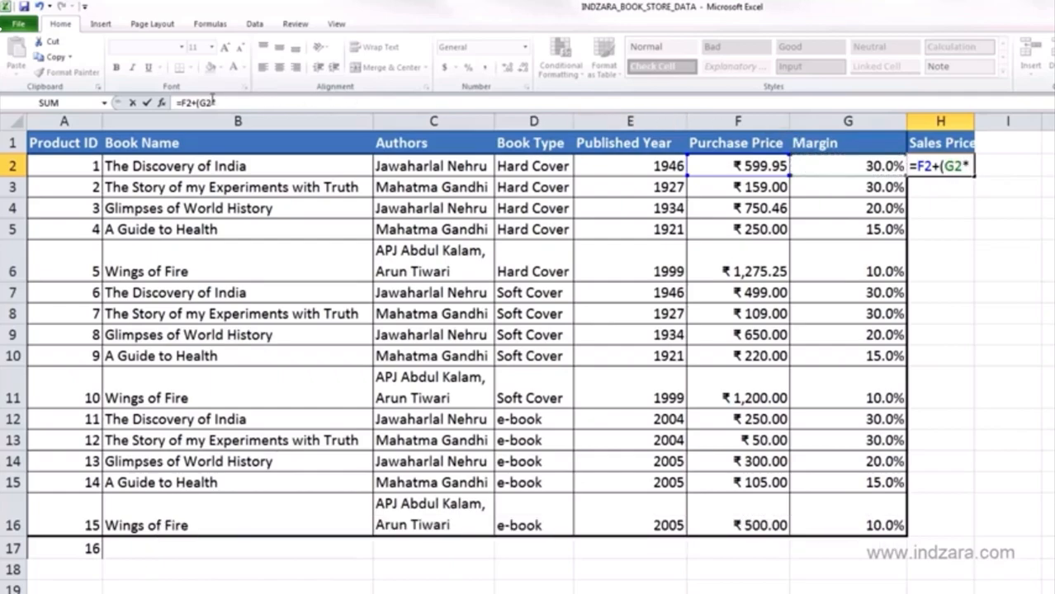
click(708, 168)
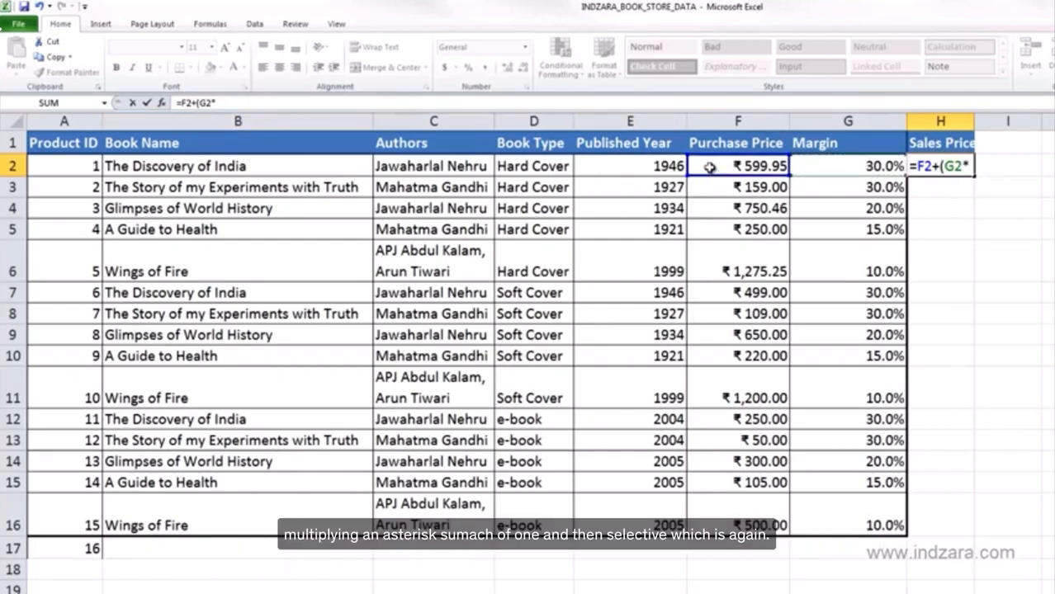
text())
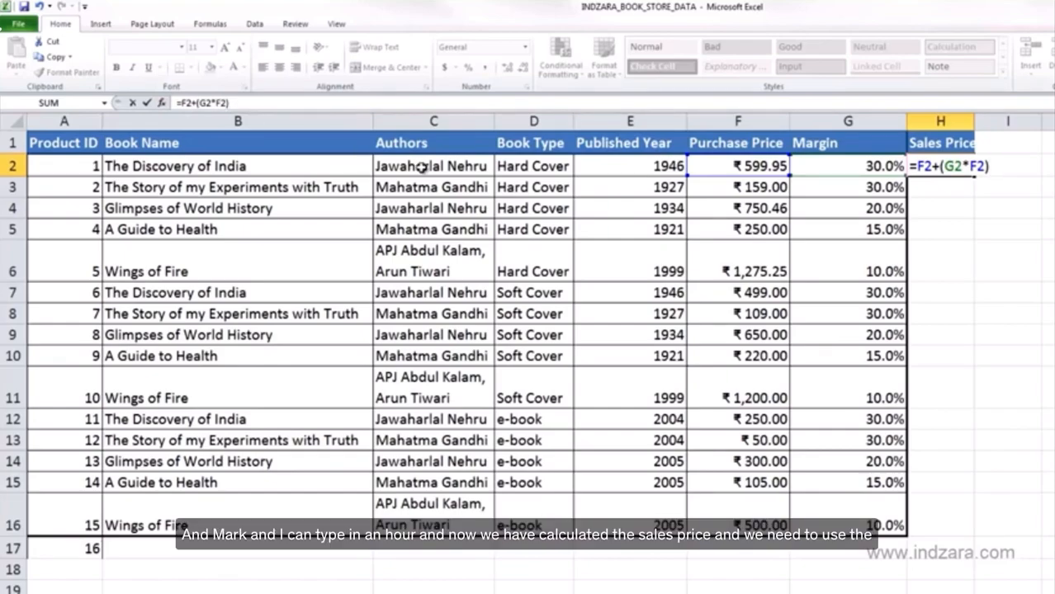
key(Return)
click(954, 166)
drag(973, 120, 994, 119)
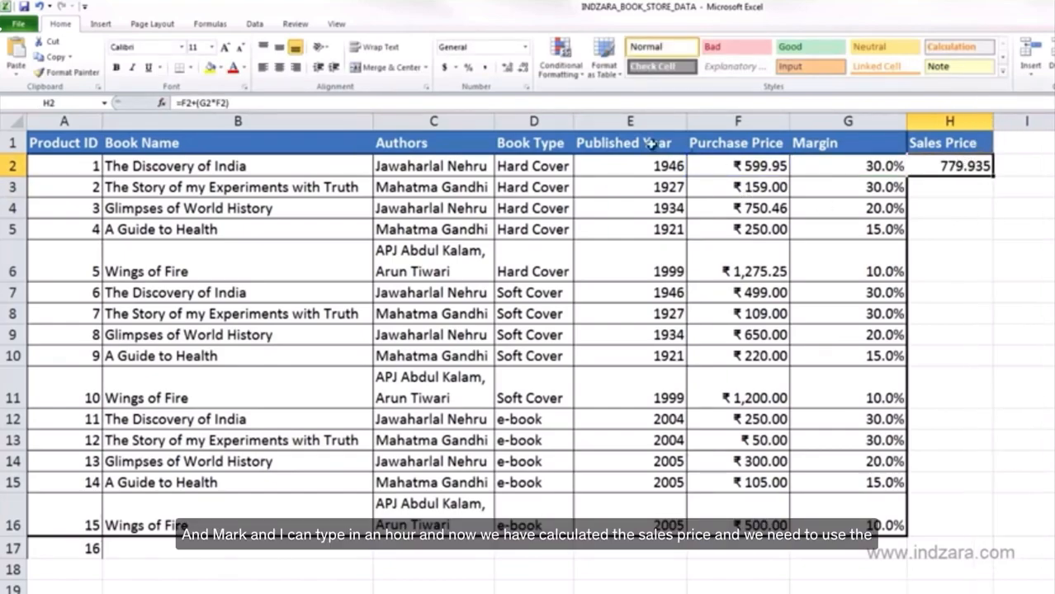
- Copy the purchase price's currency format onto the first sales price cell with Format Painter
click(774, 166)
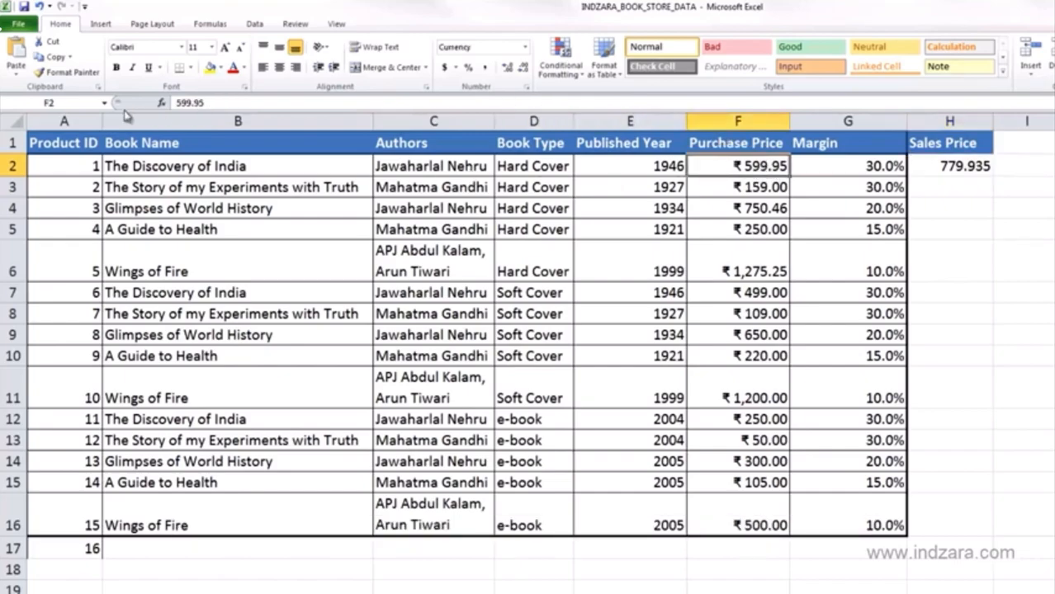
click(49, 73)
click(923, 168)
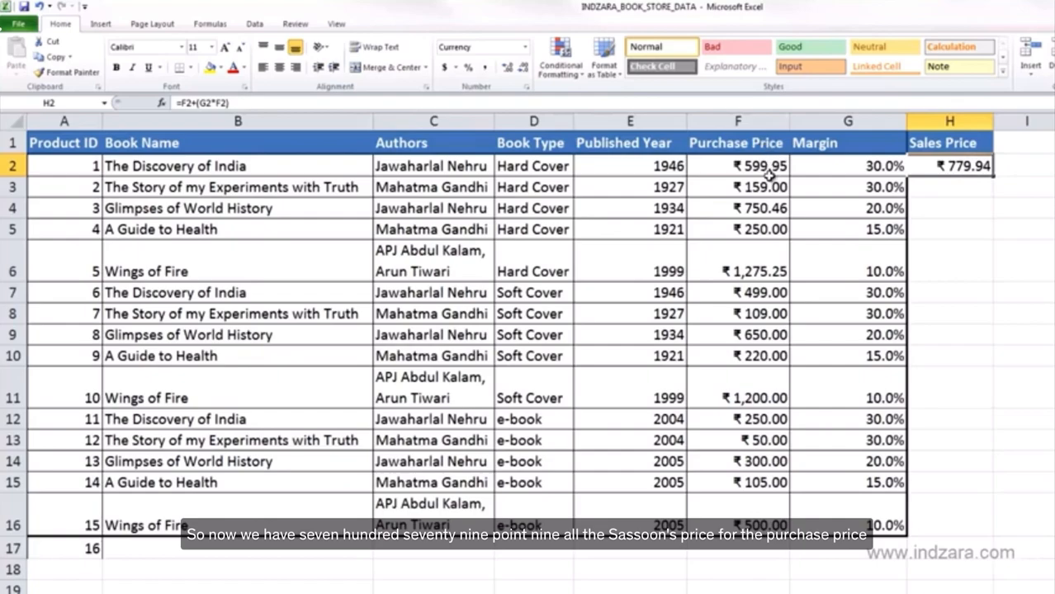
- Fill the sales price formula down to the second book and inspect its copied formula
click(942, 147)
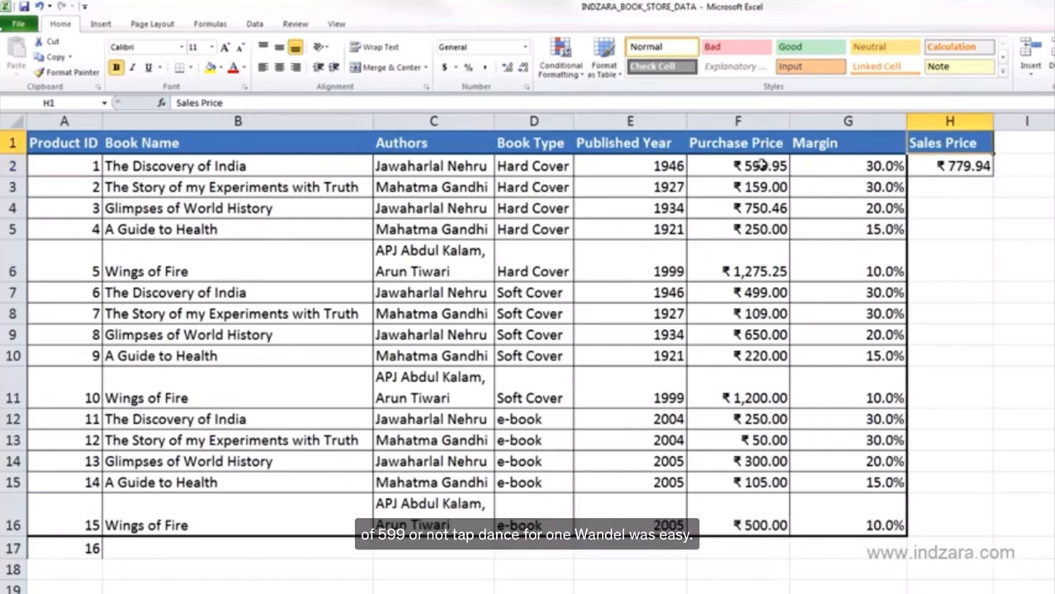
click(915, 165)
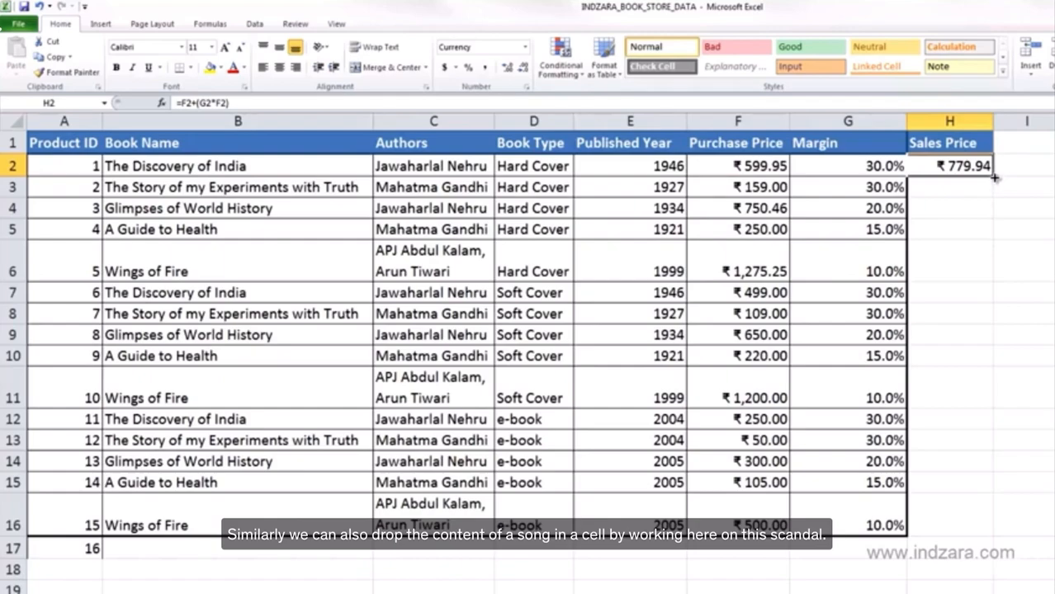
drag(995, 176, 995, 198)
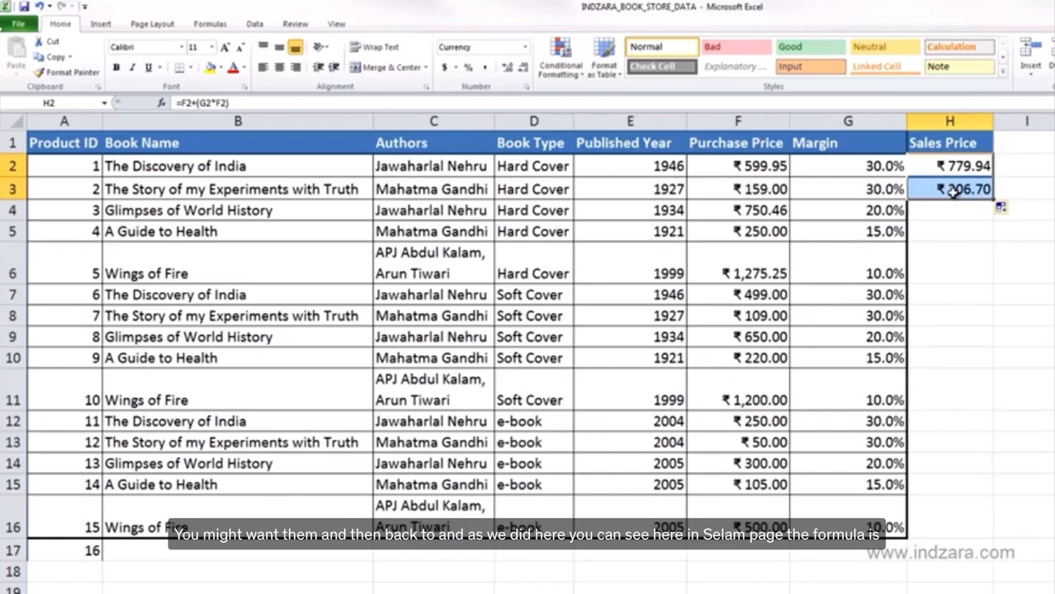
click(953, 191)
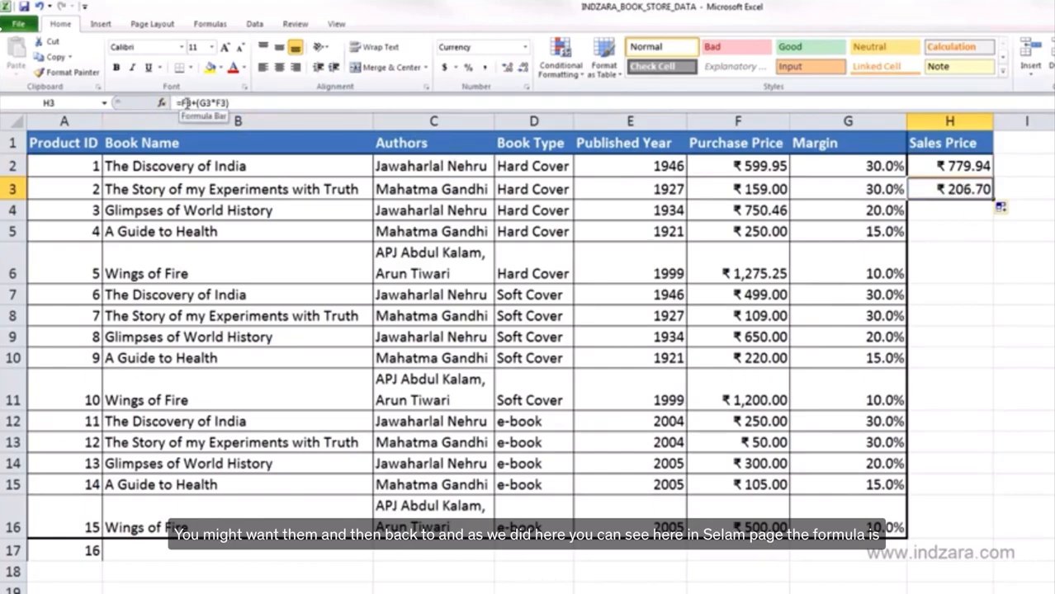
click(236, 104)
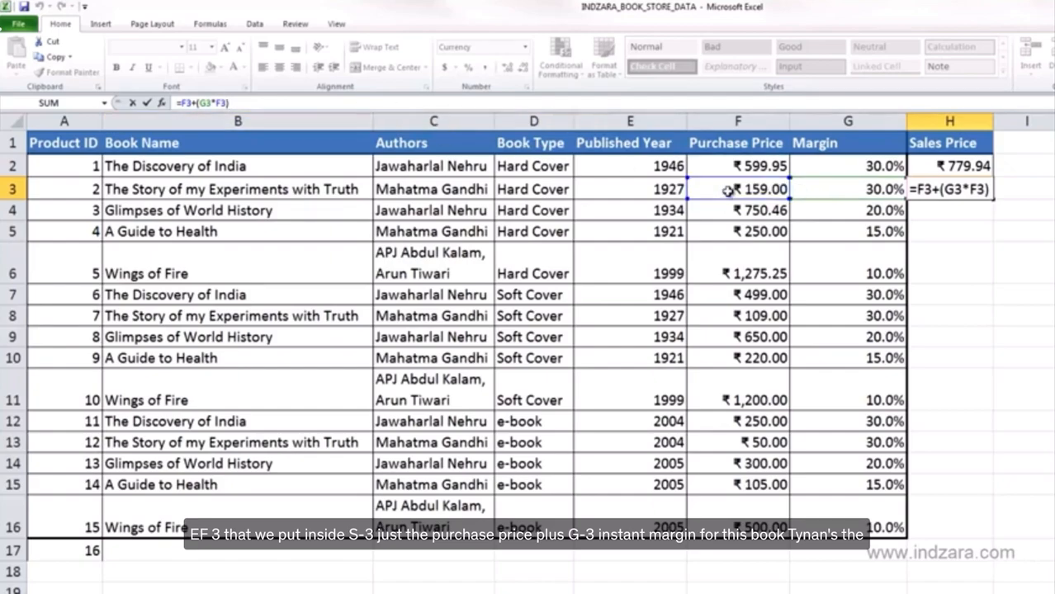
- Rename the column header to "Selling Price"
click(966, 148)
key(BackSpace)
key(BackSpace)
key(BackSpace)
key(BackSpace)
text(elling)
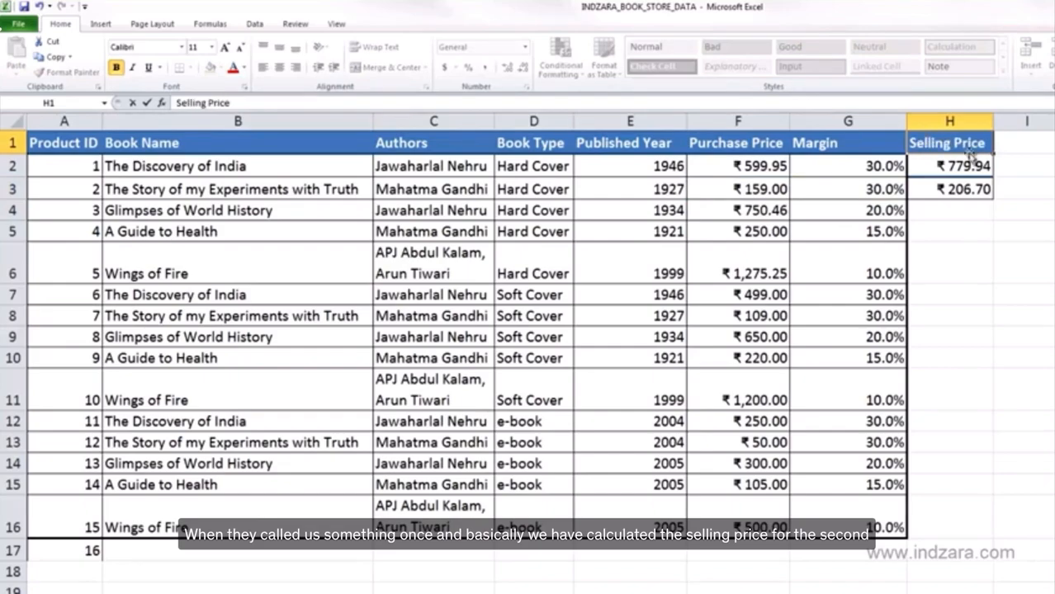
click(964, 165)
- Compare the formulas in the first two selling price cells
click(962, 189)
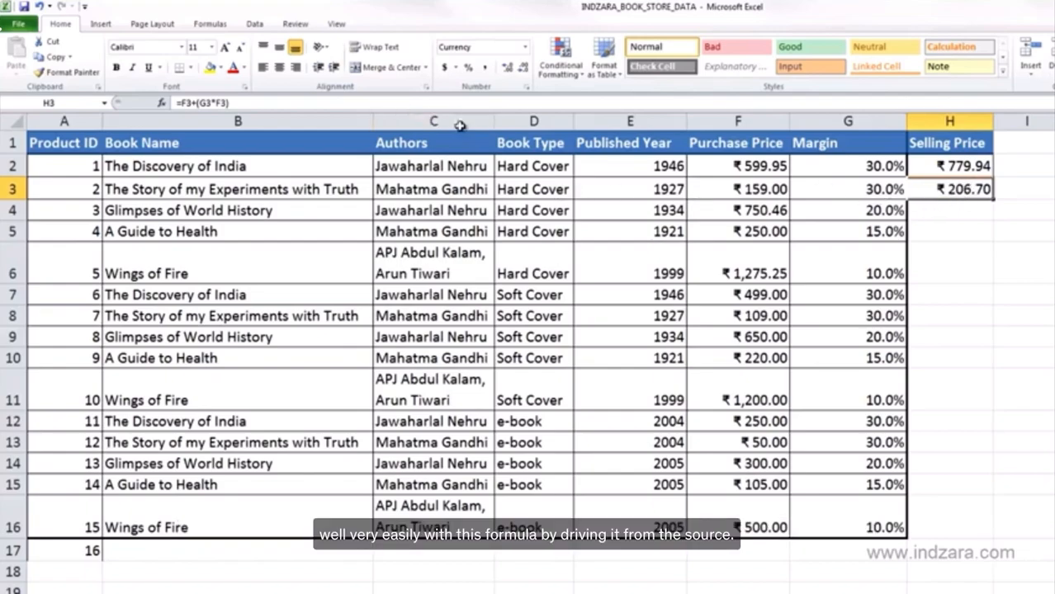
click(985, 166)
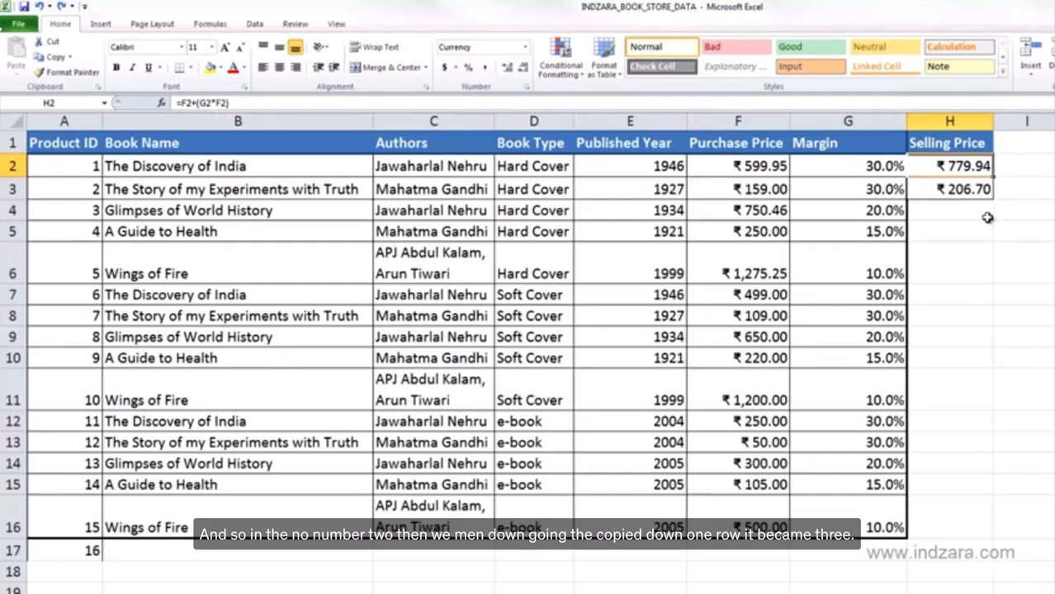
click(986, 190)
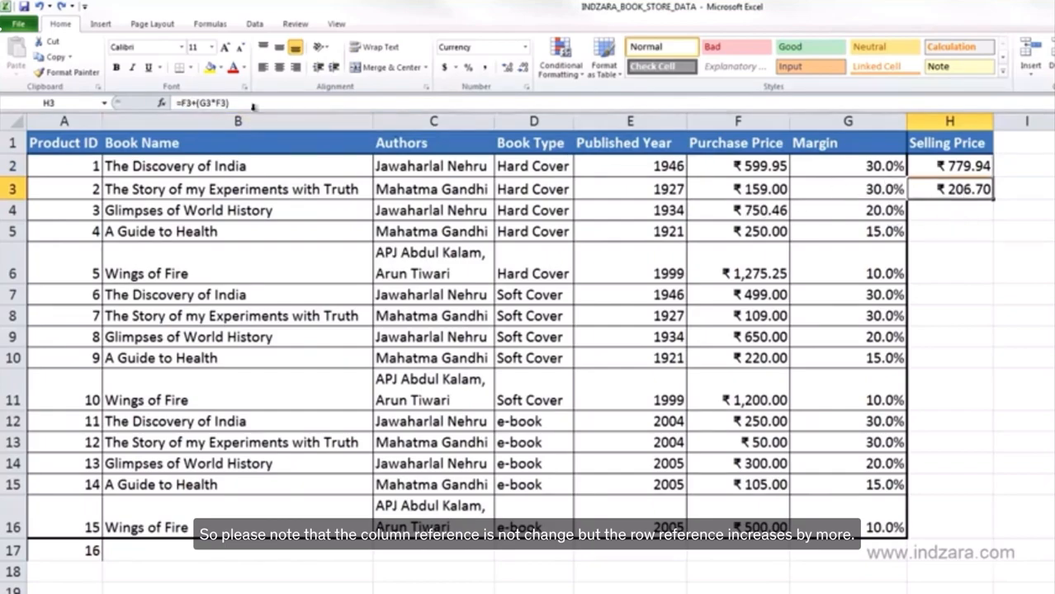
click(950, 169)
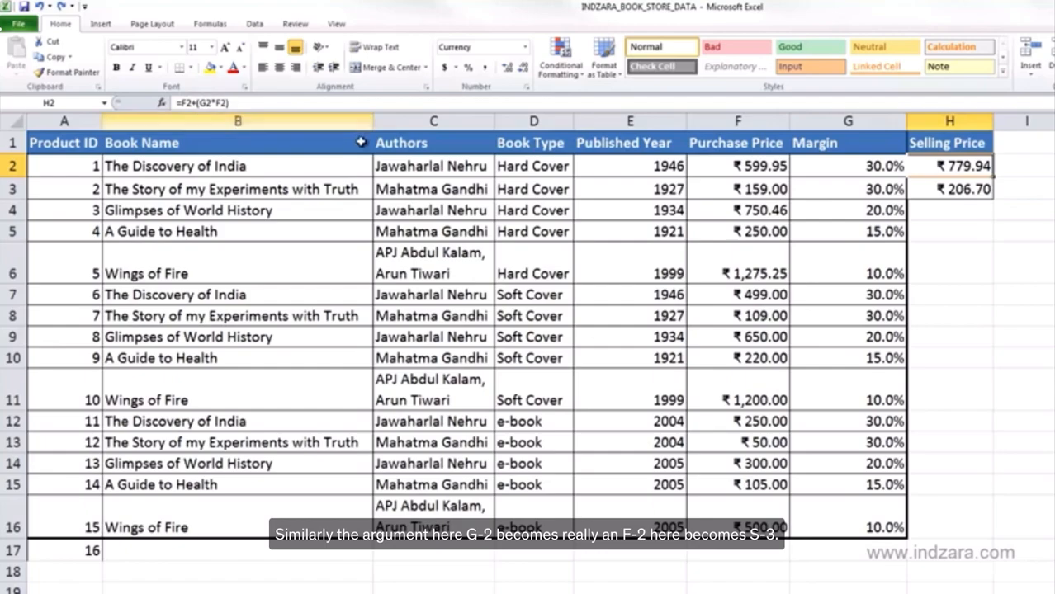
click(937, 191)
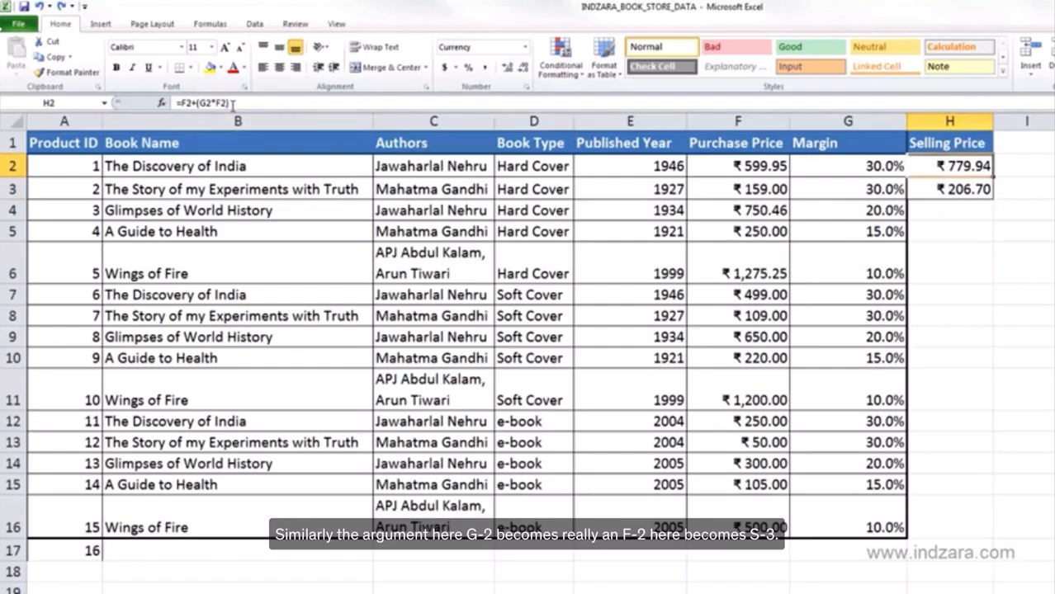
click(966, 191)
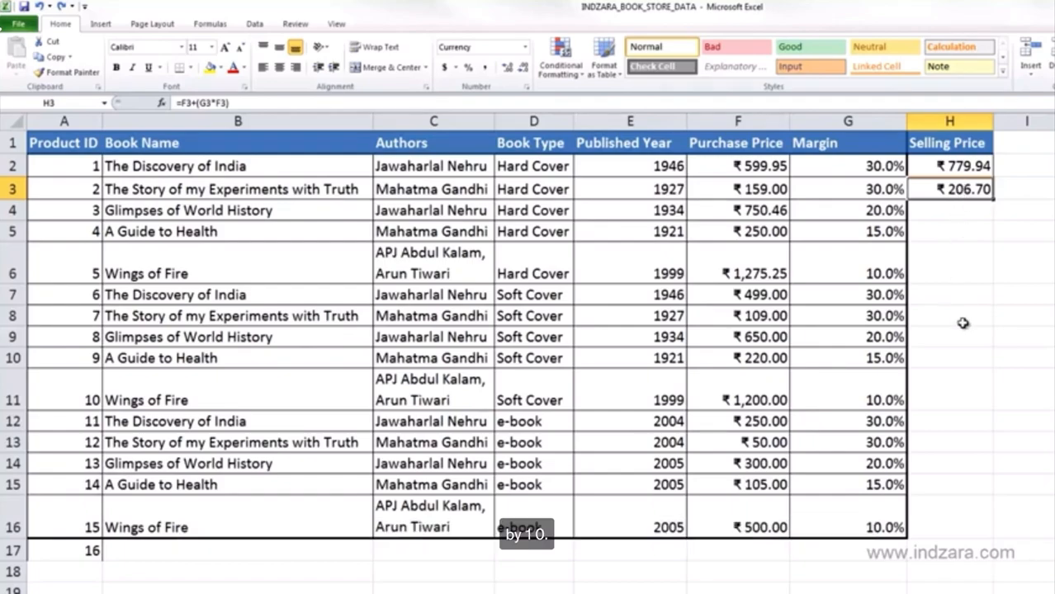
- Apply the purchase price format to the first two selling price cells with Format Painter
drag(970, 171, 969, 191)
click(968, 203)
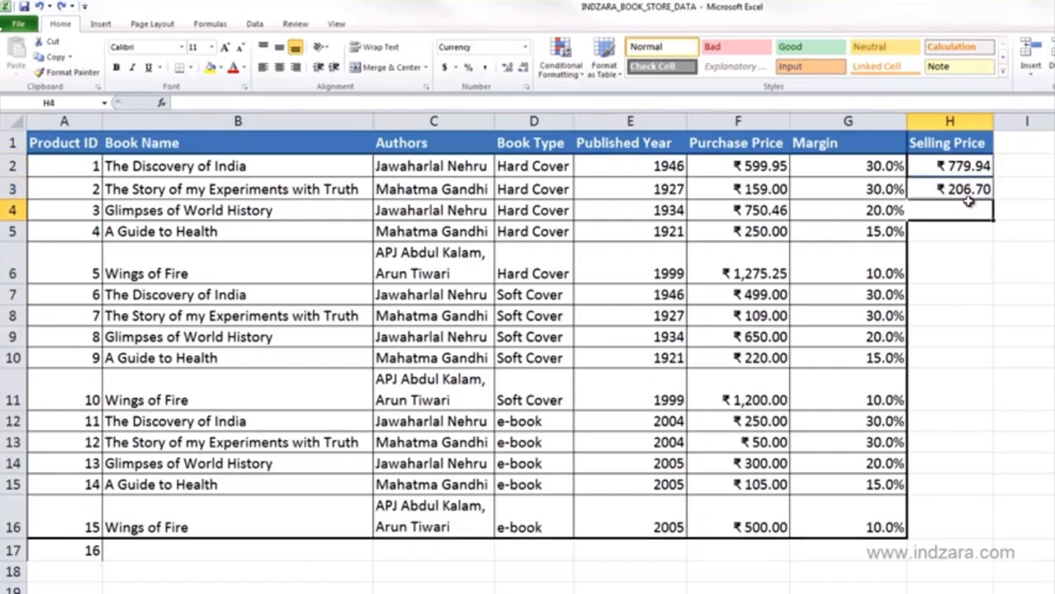
click(773, 190)
click(66, 72)
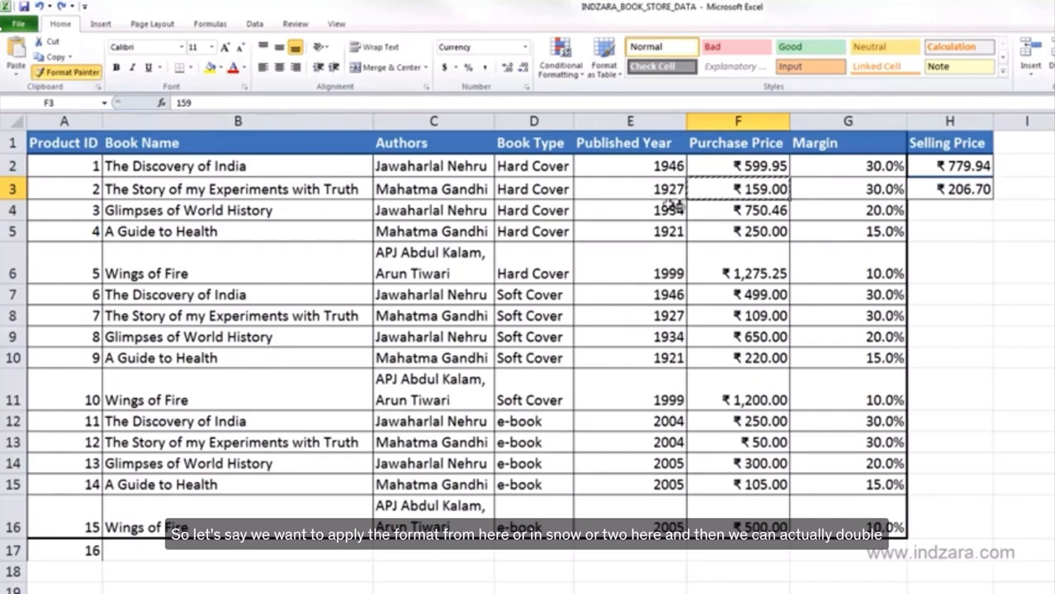
drag(971, 166, 968, 189)
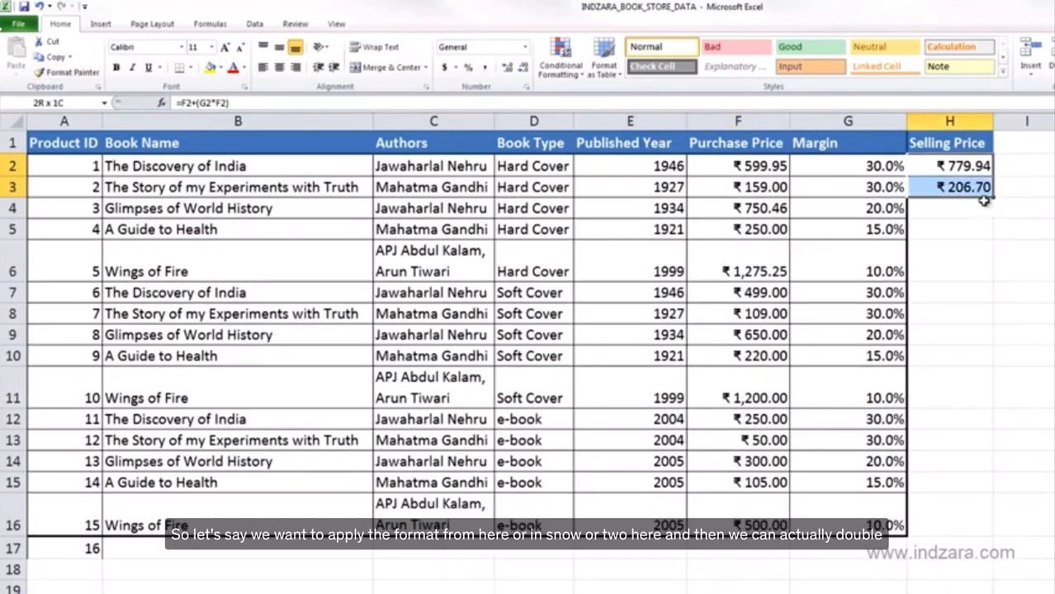
- Extend the selling price formula down the whole table and inspect the extra row 17
double_click(996, 196)
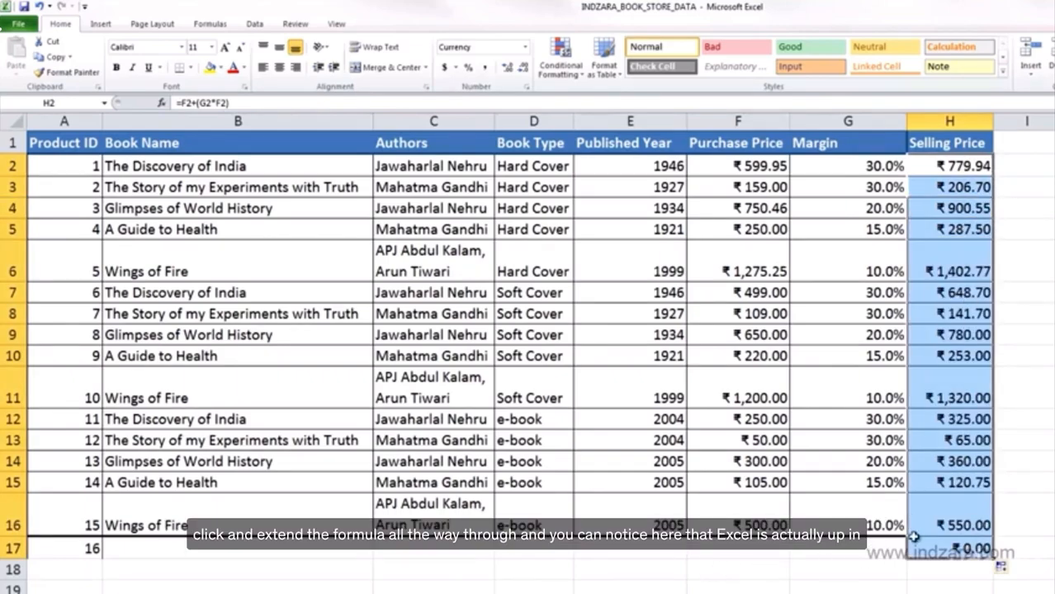
click(953, 549)
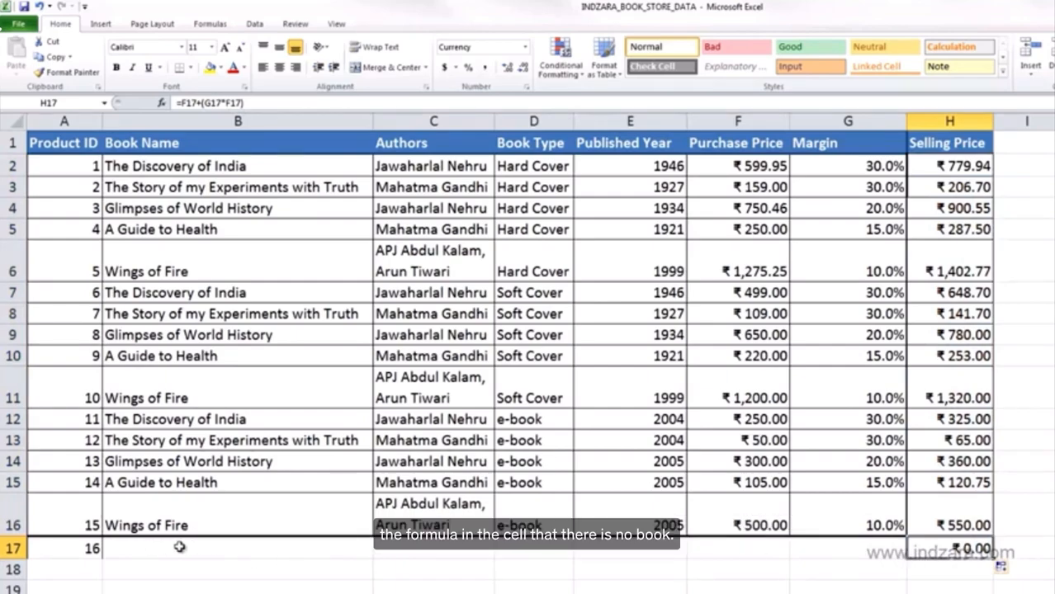
click(81, 550)
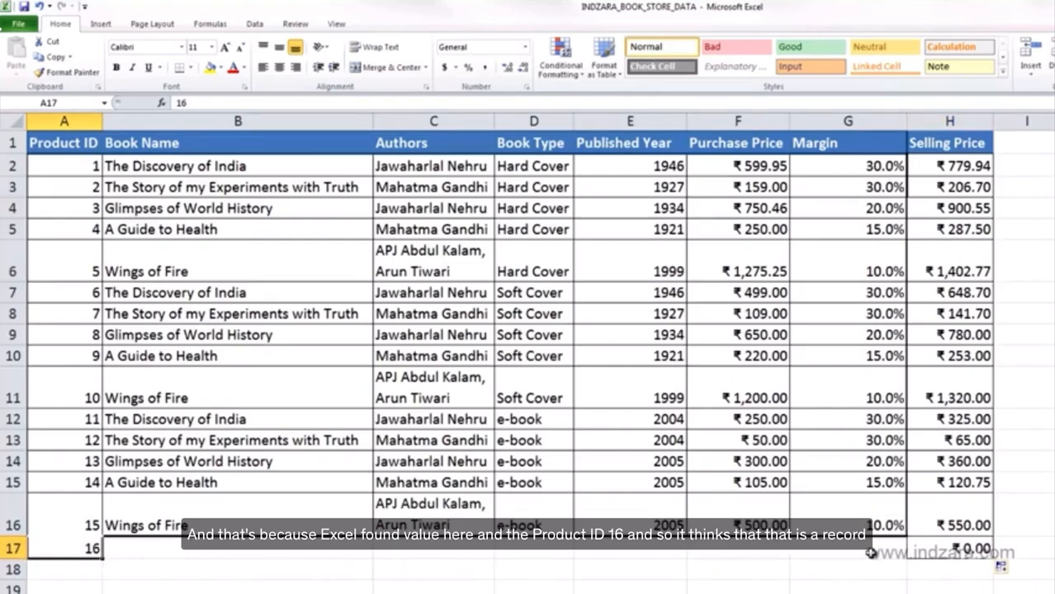
- Delete the extra row 17 from the products table
click(12, 549)
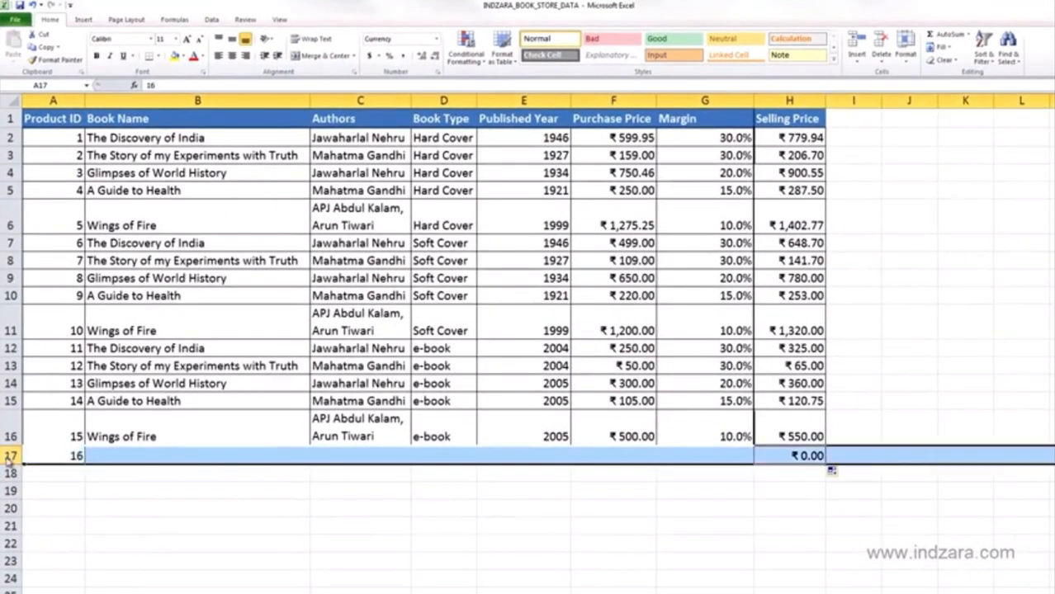
right_click(8, 459)
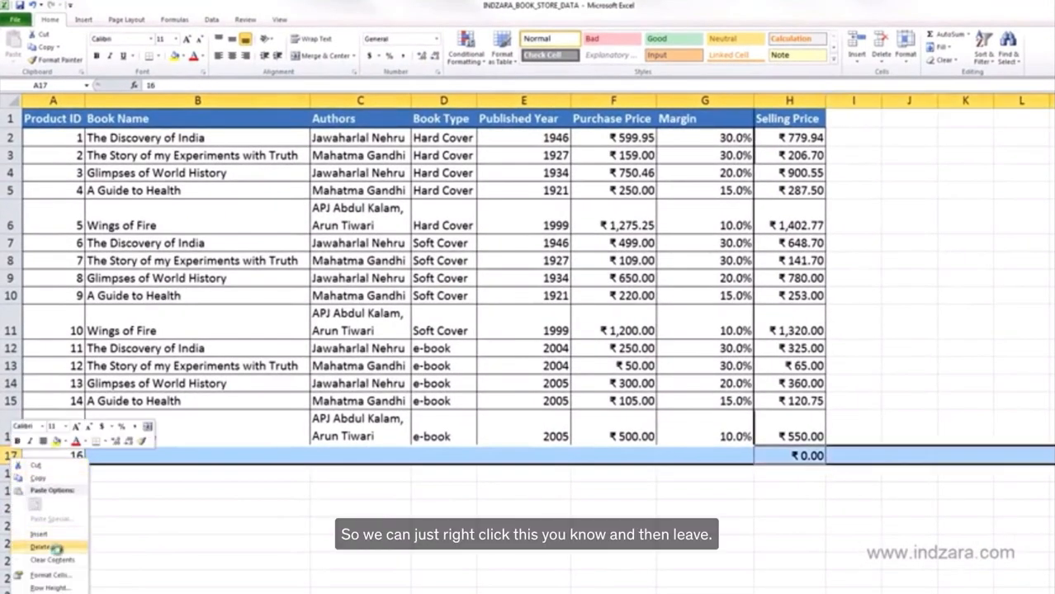
click(37, 547)
- On the employee sheet, enter a SUM formula in MW10 totalling the 26-Dec values MW2:MW9
click(613, 543)
drag(801, 138, 801, 434)
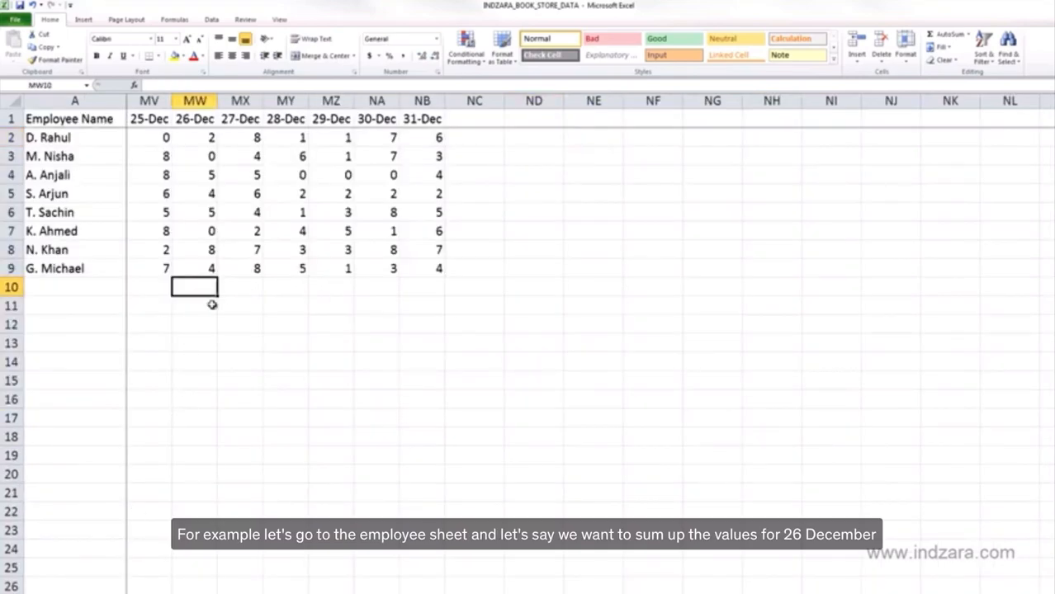
text(=sum()
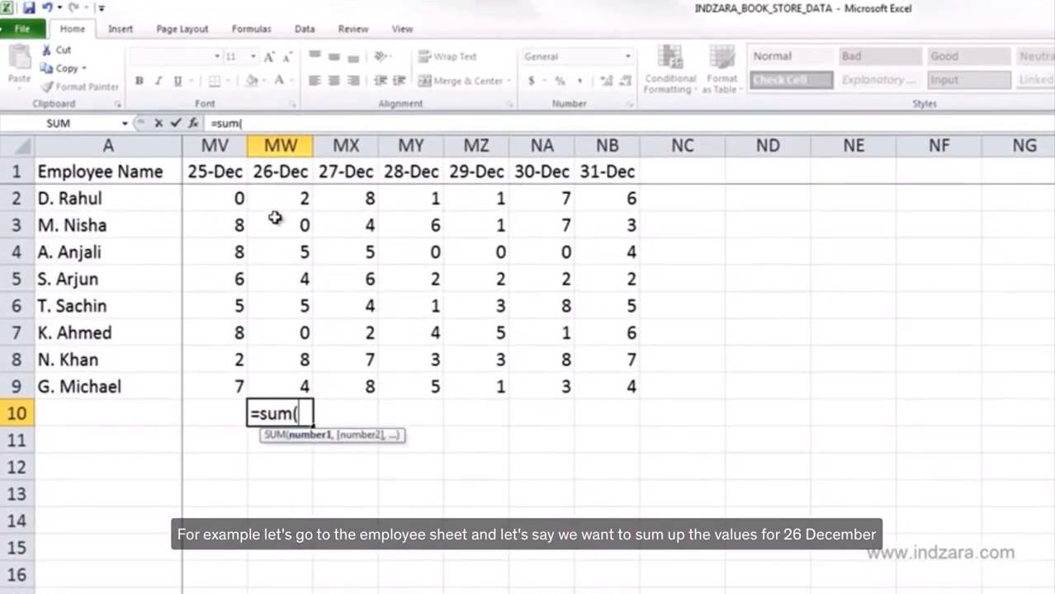
drag(280, 198, 281, 382)
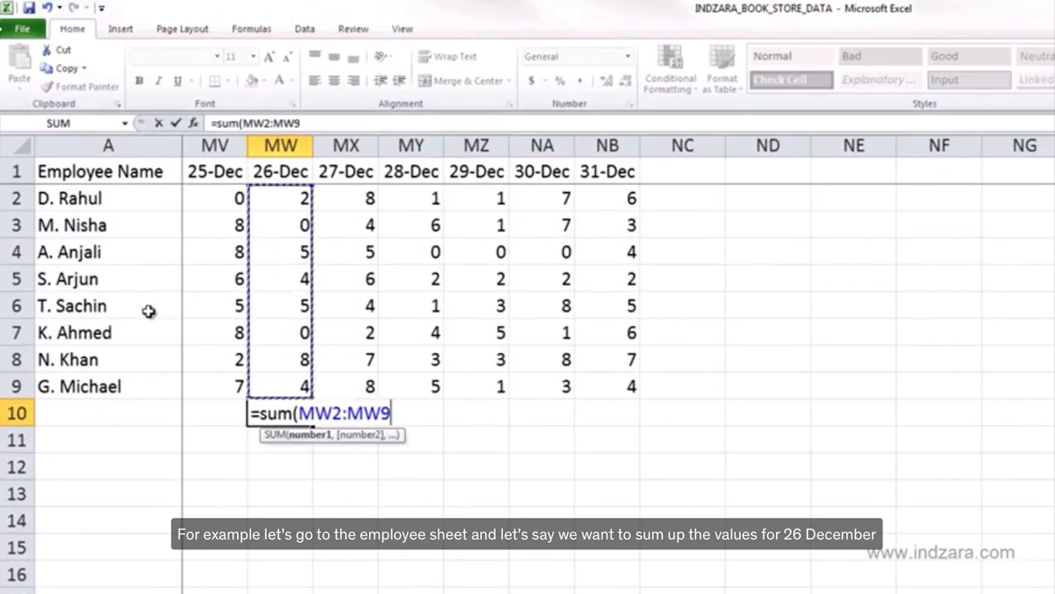
text())
key(Return)
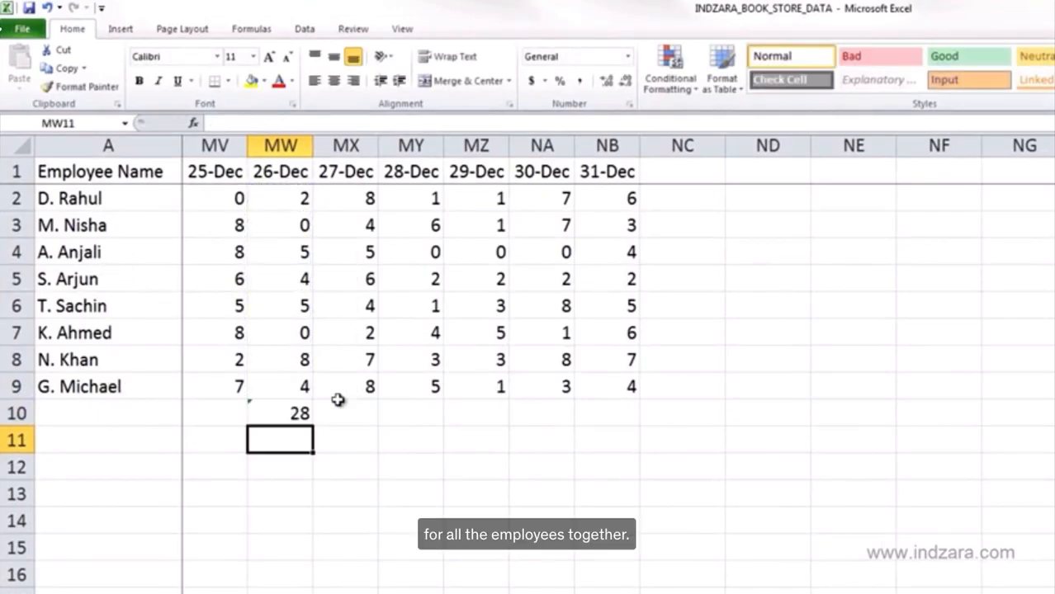
- Copy the 26-Dec total formula across row 10 to the 31-Dec column
click(300, 412)
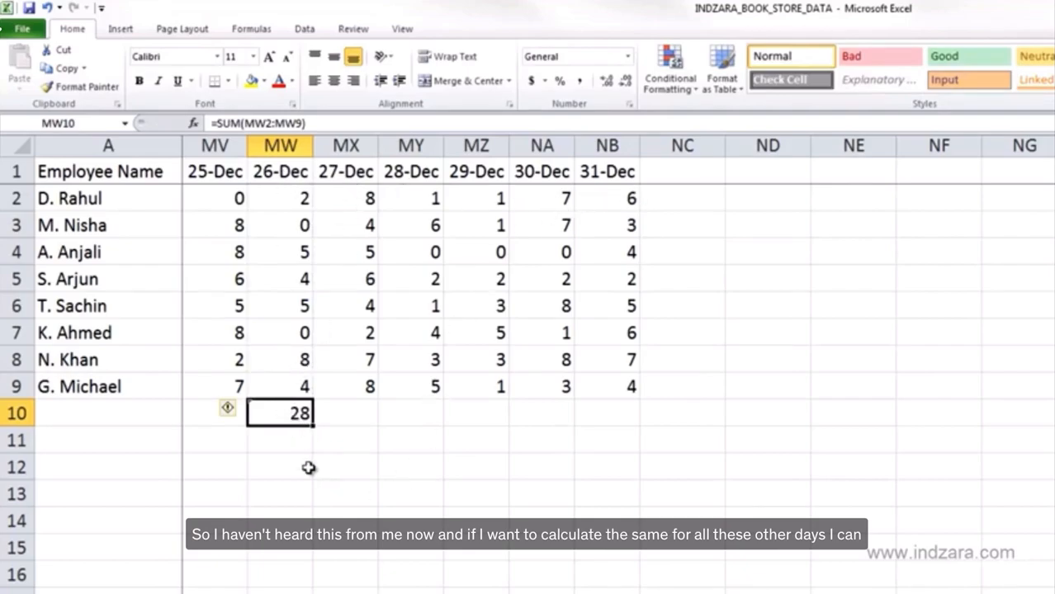
drag(314, 426, 666, 448)
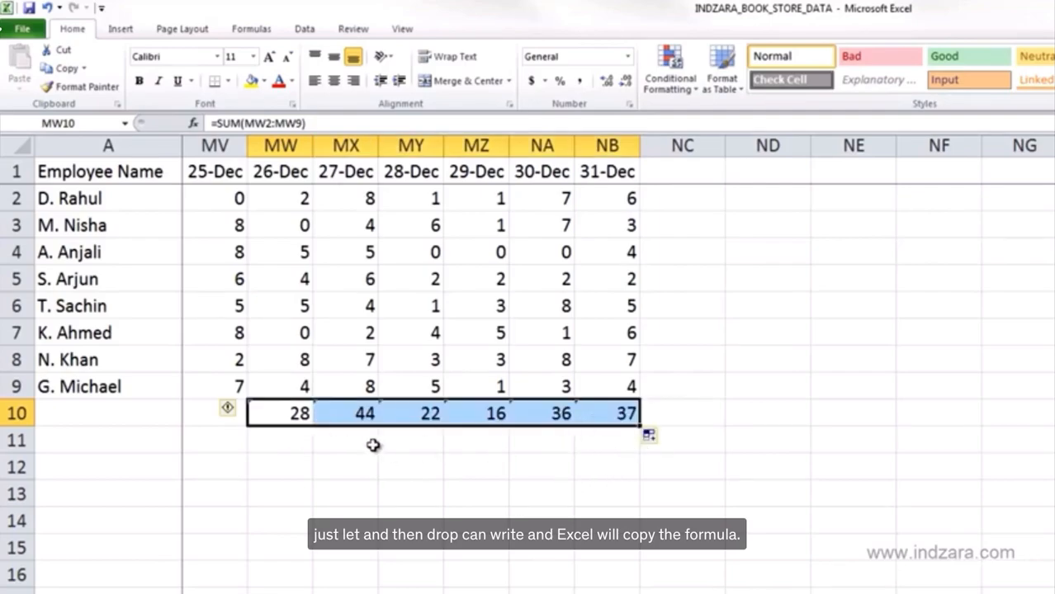
- Open the formulas in MW10 and MX10 to compare the ranges each total references
click(292, 417)
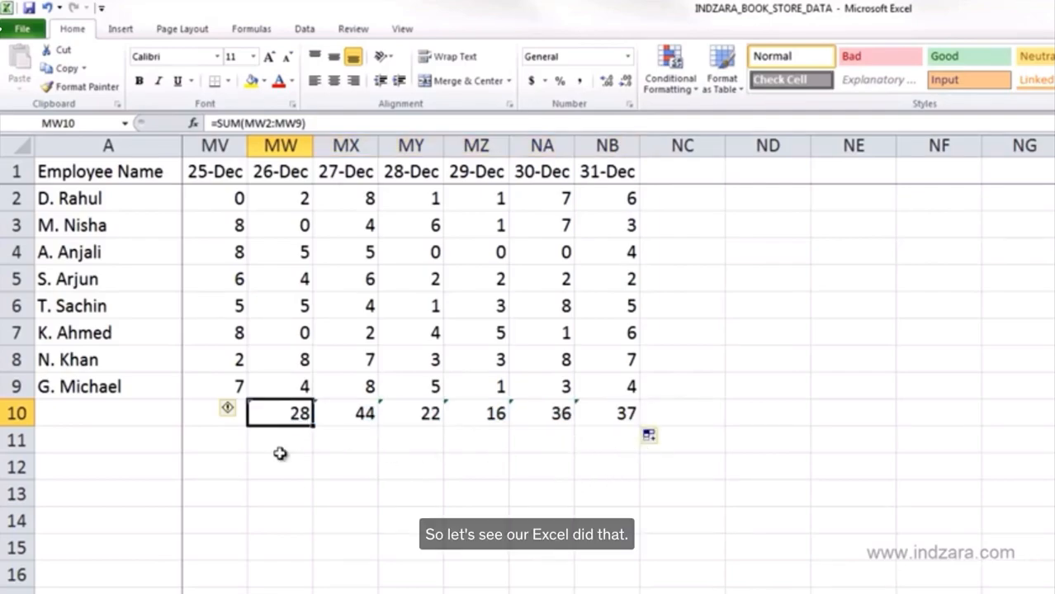
key(F2)
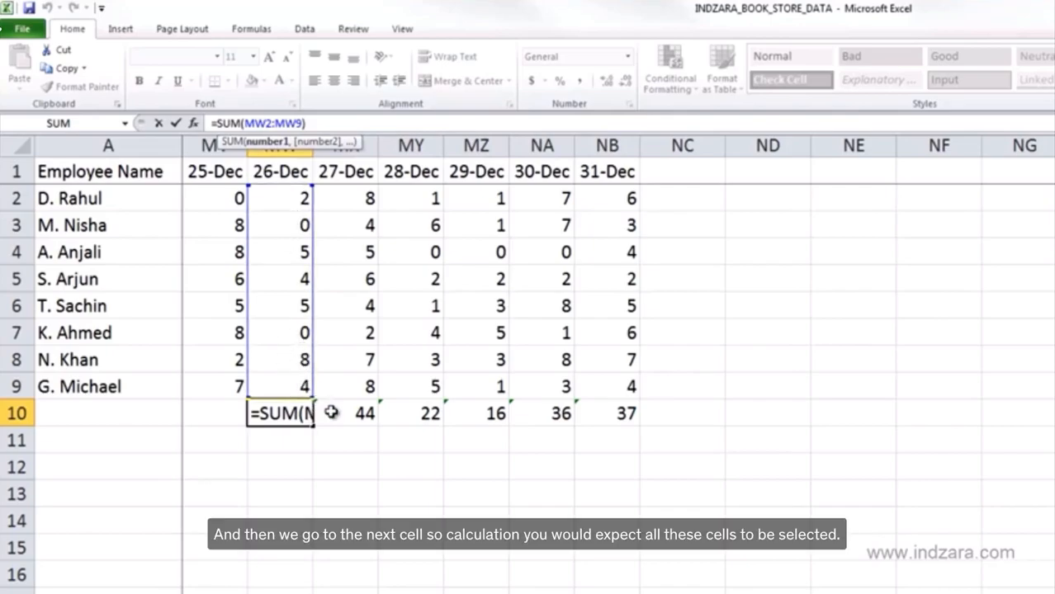
key(ctrl+Return)
drag(343, 390, 361, 198)
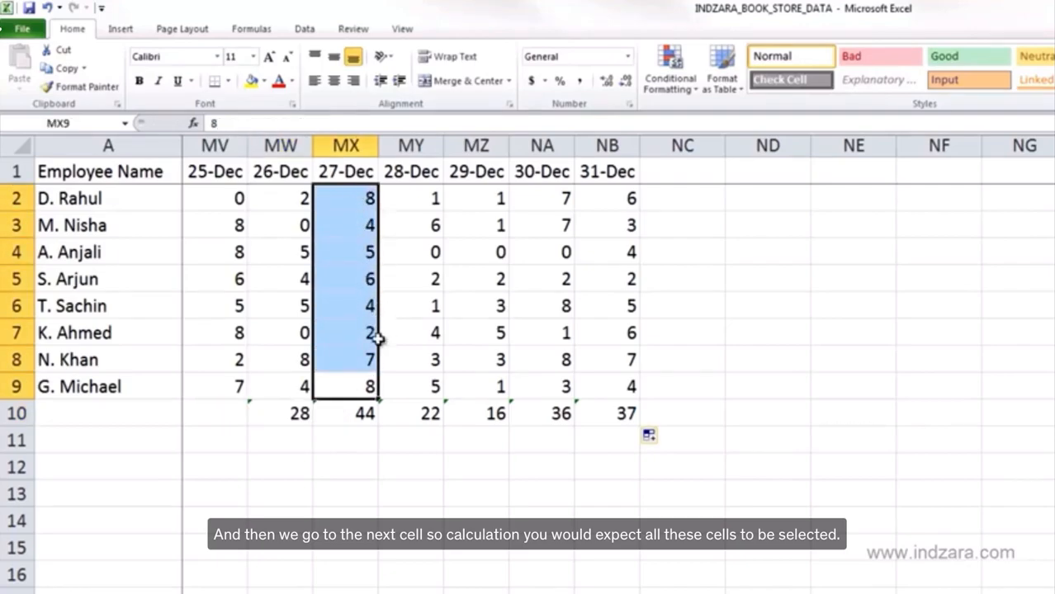
click(323, 411)
click(306, 126)
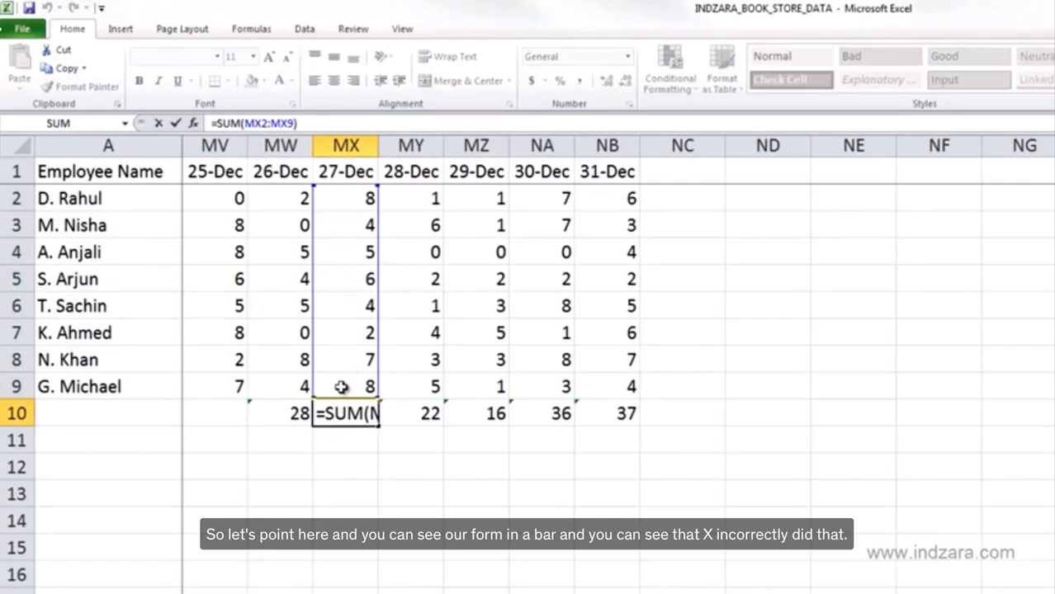
key(Escape)
- Review the copied SUM formulas in MW10, MX10 and MY10 one after another
click(261, 412)
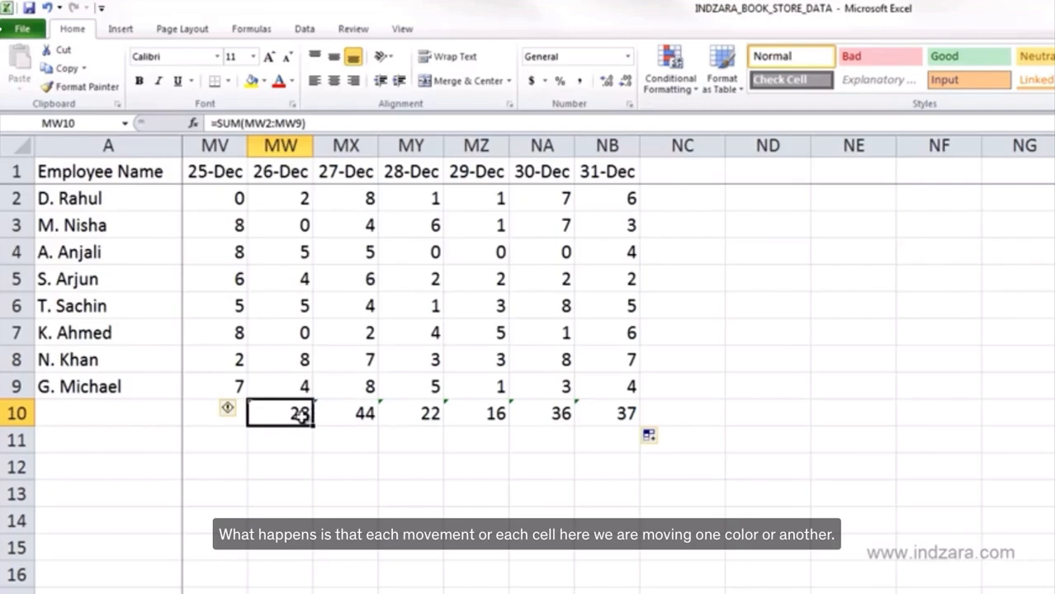
click(254, 122)
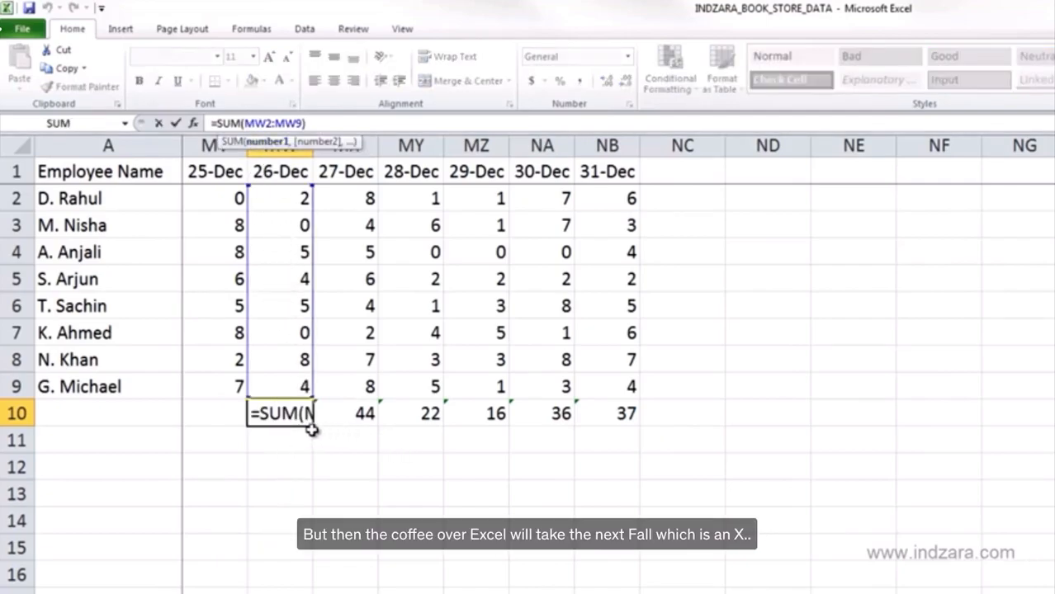
key(ctrl+Return)
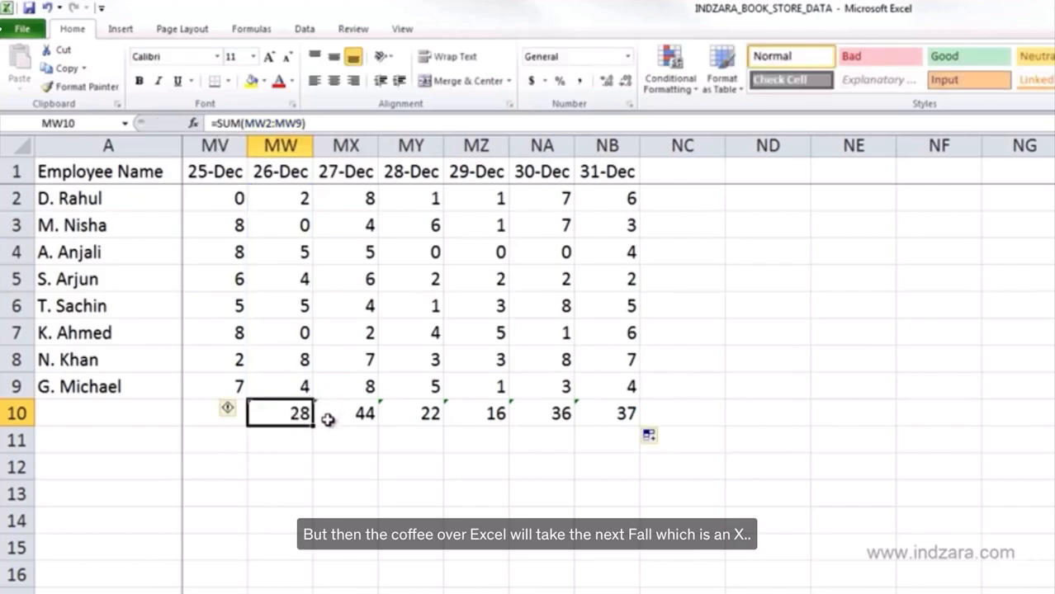
click(341, 412)
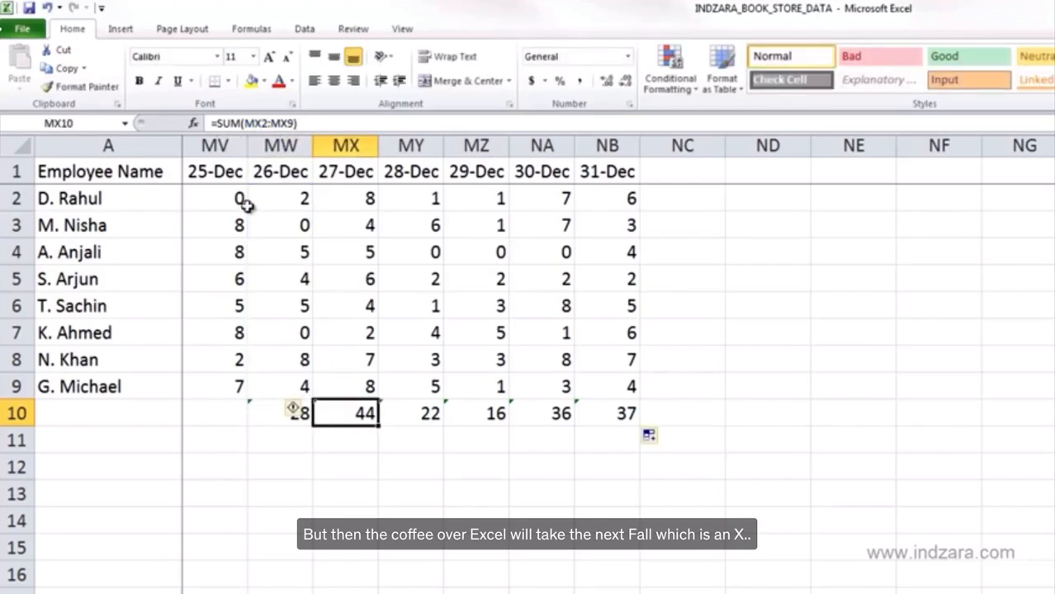
click(257, 124)
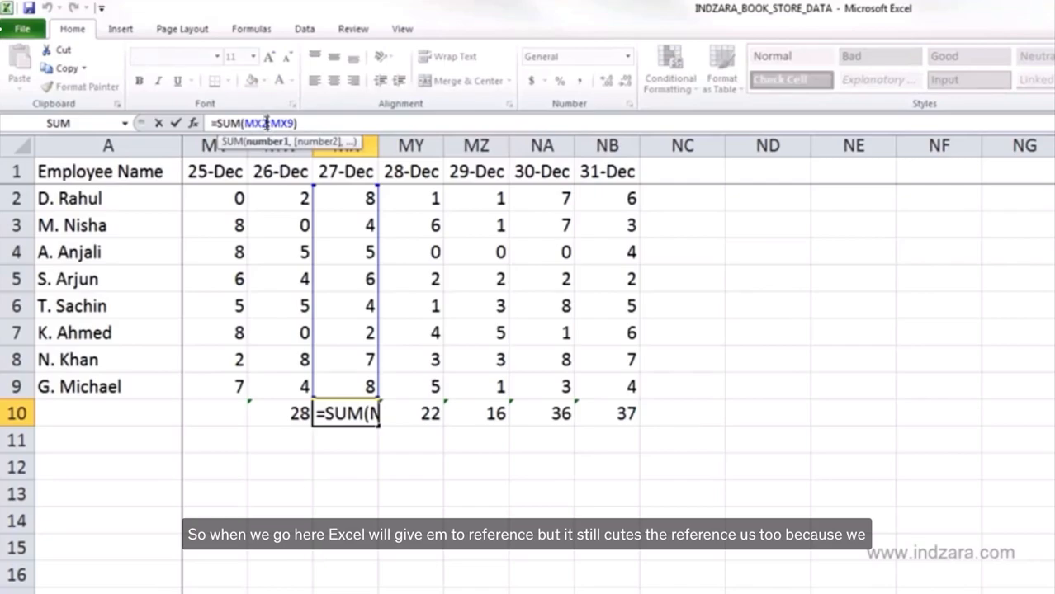
key(Escape)
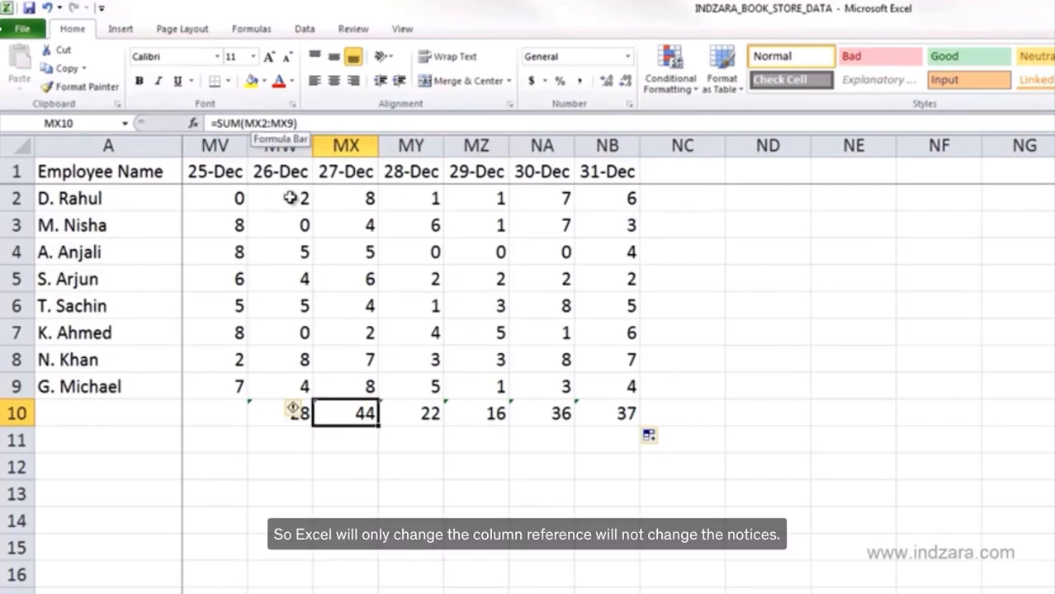
click(398, 413)
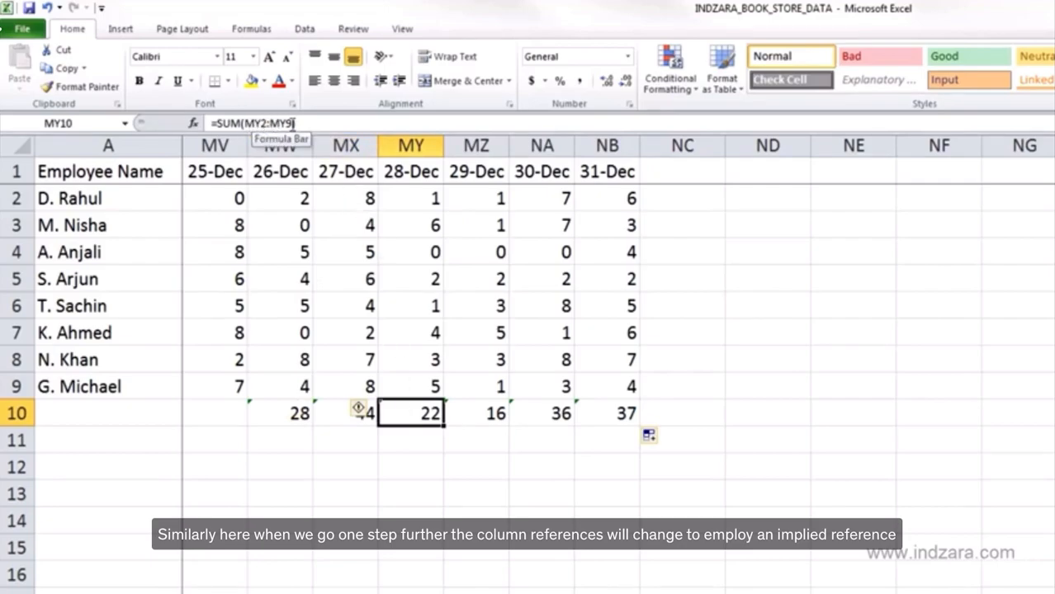
click(321, 122)
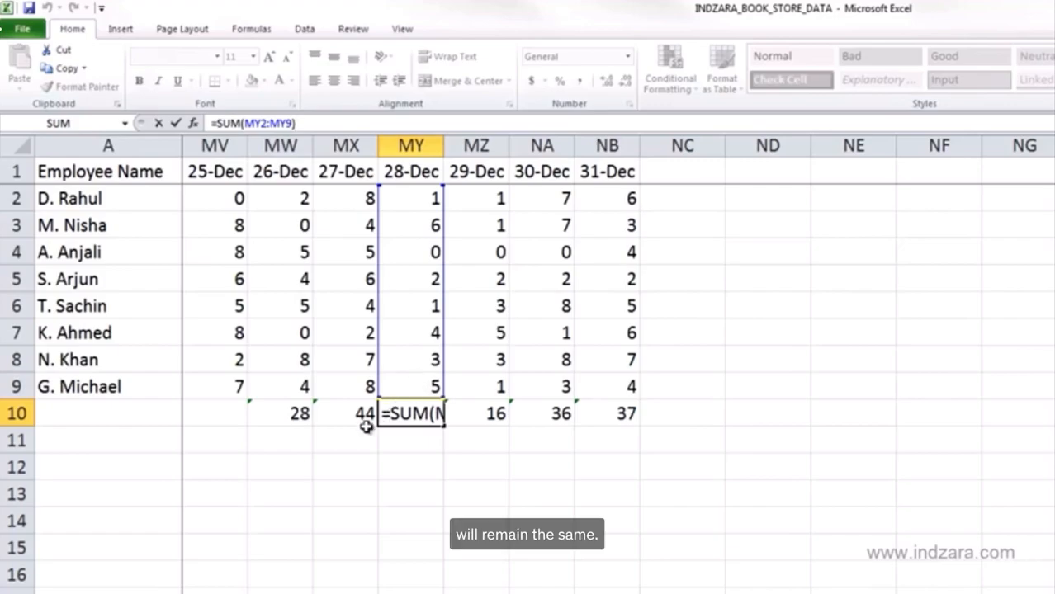
key(Escape)
- Trace each day's column of values that the copied totals refer to
drag(285, 198, 302, 403)
click(358, 205)
drag(352, 363, 355, 387)
drag(413, 198, 430, 387)
drag(477, 198, 479, 413)
drag(532, 206, 541, 386)
click(279, 412)
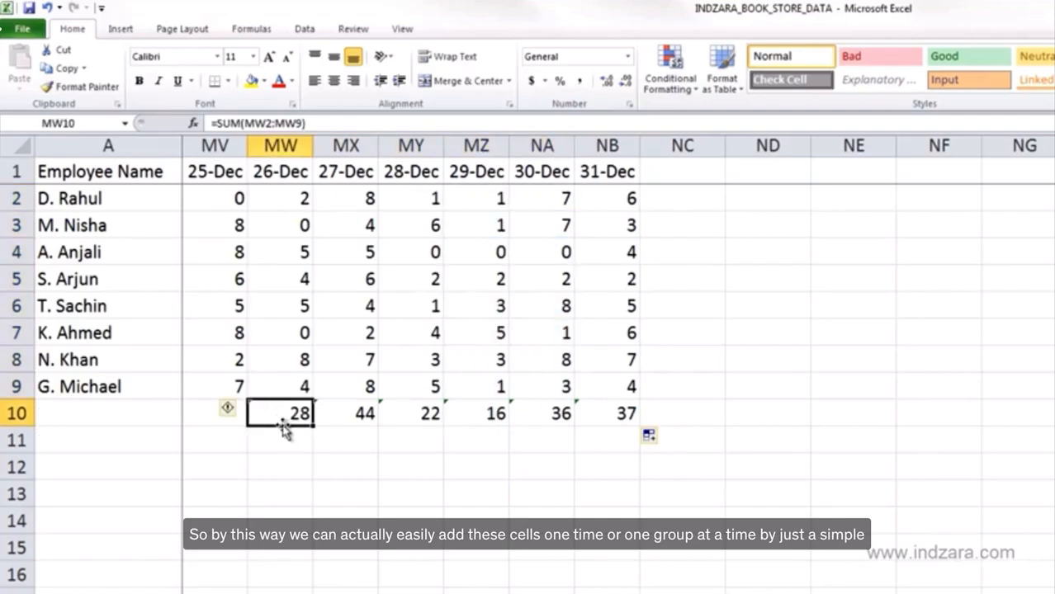